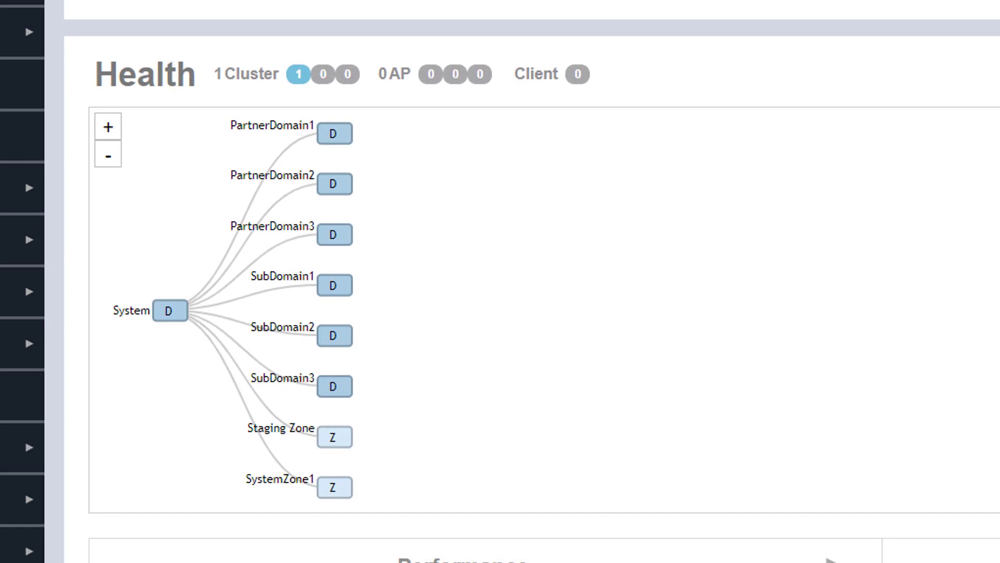
- Expand the PartnerDomain1 node on the health map to show Partner1Subdomain and PartnerDomain1Zone2
{"action": "left_click", "coordinate": [333, 135]}
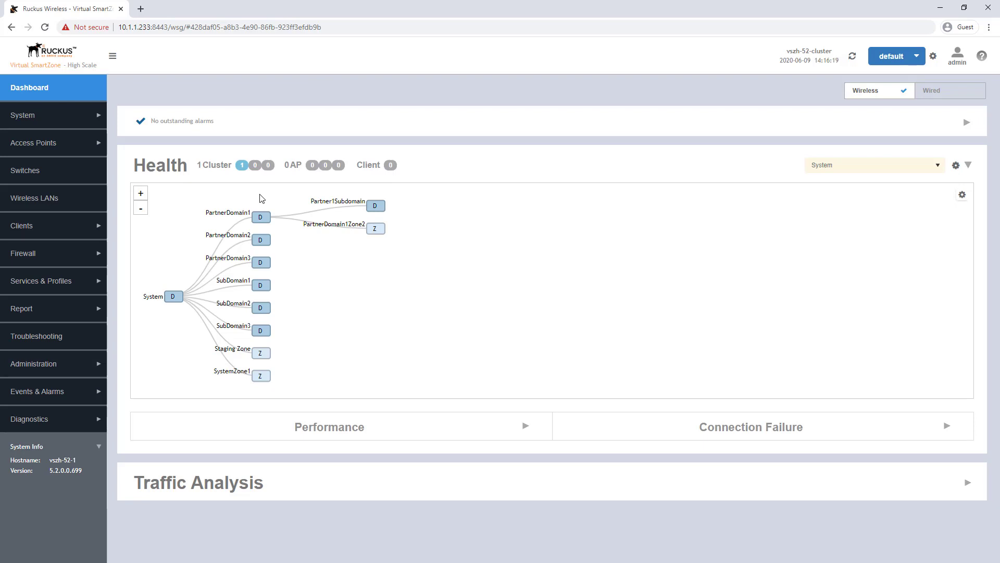
- In Wireless LANs, select Partner1Zone1 under PartnerDomain1 > Partner1Subdomain and start a new WLAN
{"action": "left_click", "coordinate": [52, 201]}
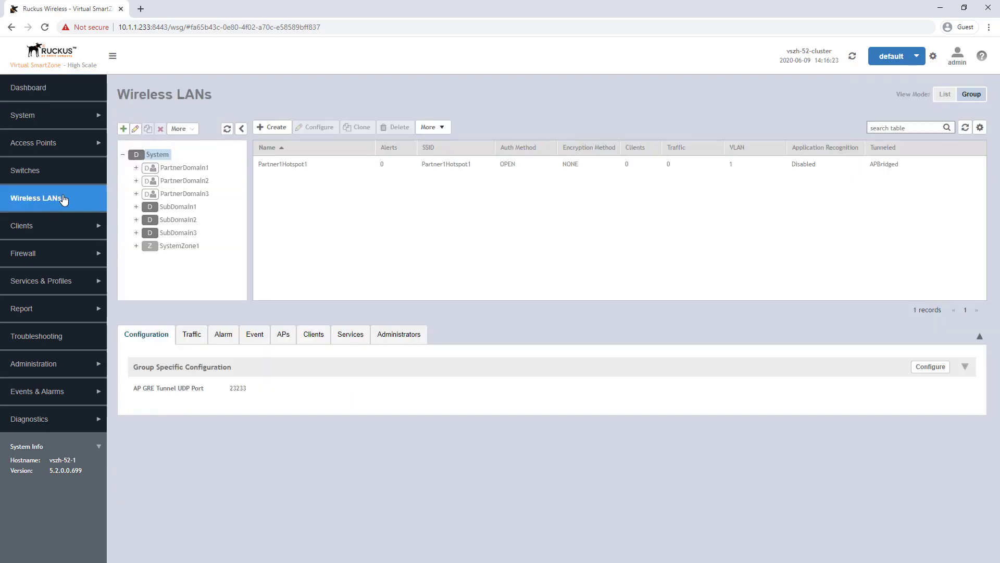
{"action": "left_click", "coordinate": [136, 168]}
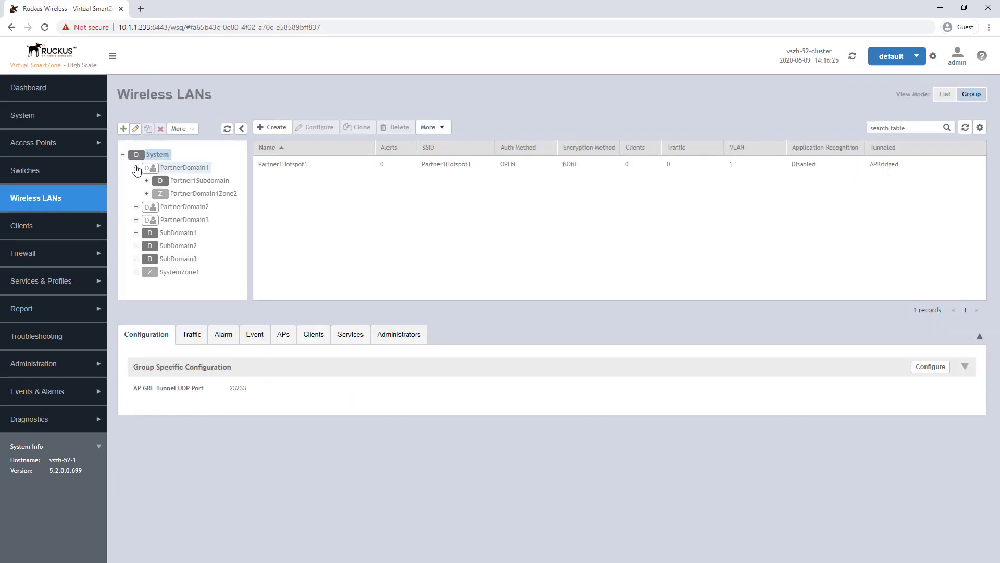
{"action": "left_click", "coordinate": [146, 180]}
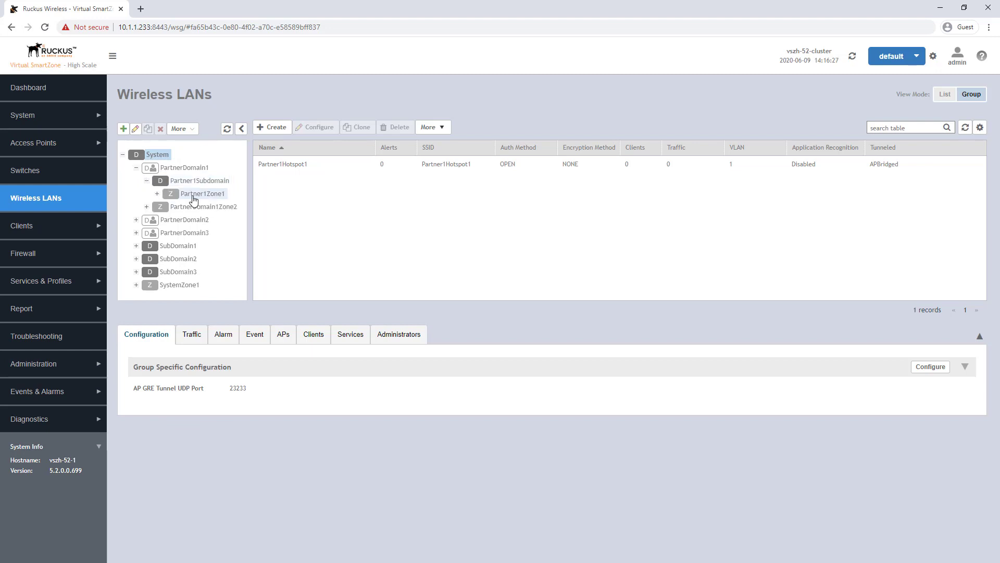
{"action": "left_click", "coordinate": [197, 198]}
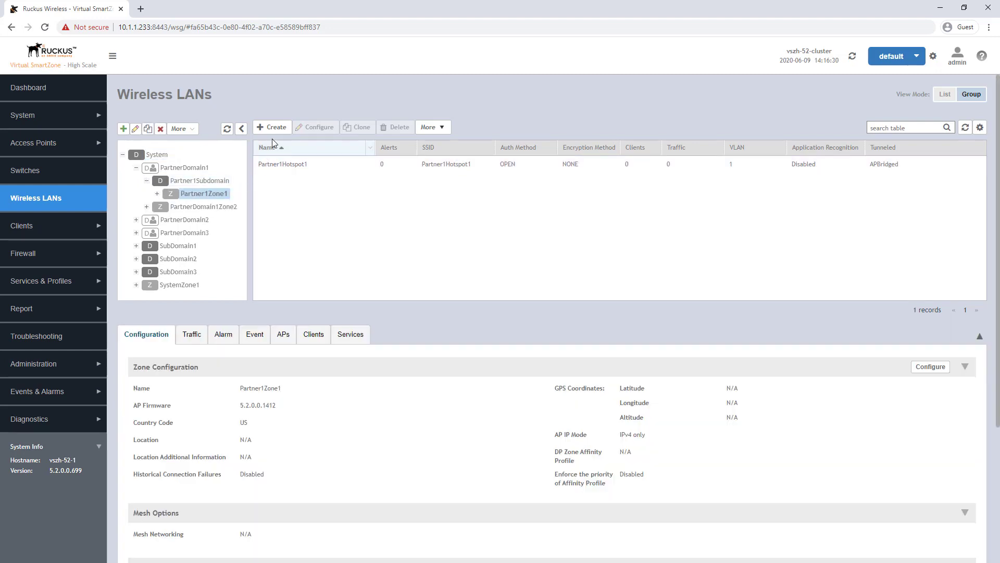
{"action": "left_click", "coordinate": [275, 129]}
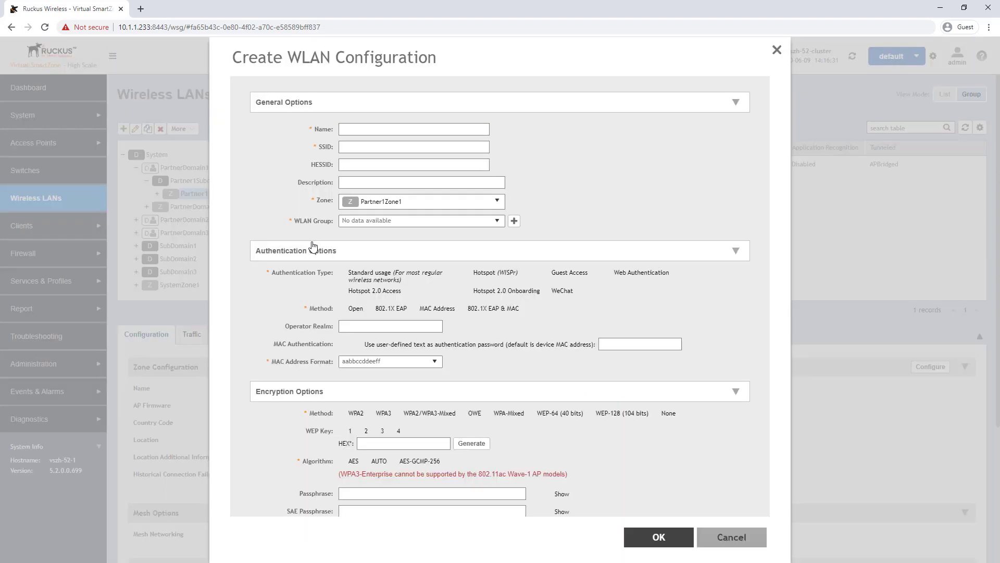
- Name the new WLAN 'Paetner1DPSK' and choose WPA2 encryption
{"action": "left_click", "coordinate": [359, 130]}
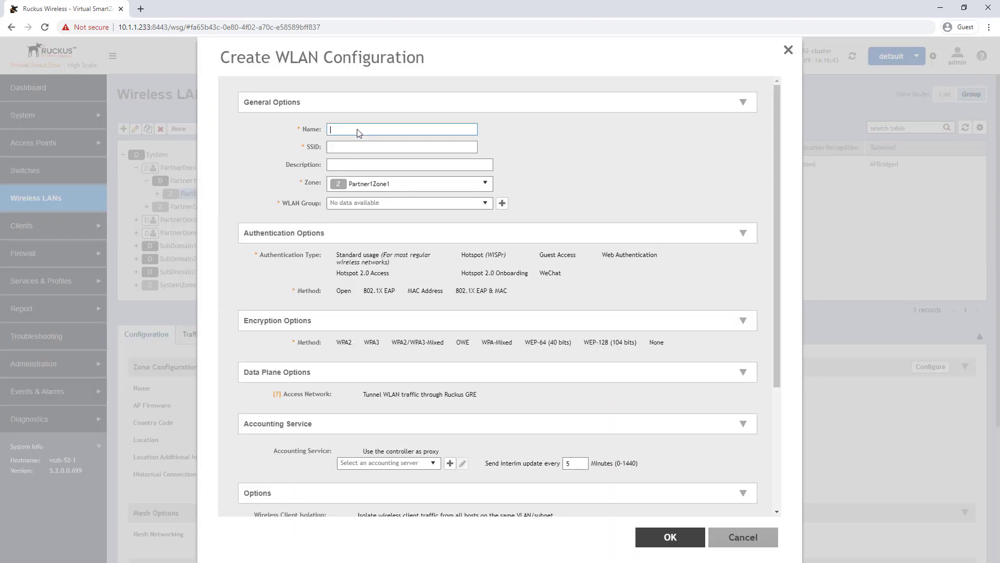
{"action": "type", "text": "Pae"}
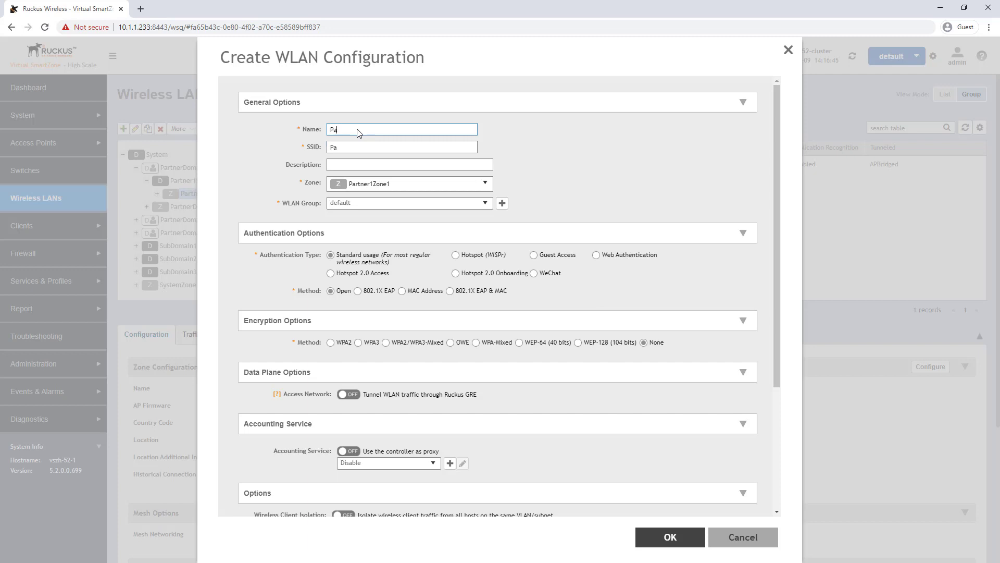
{"action": "type", "text": "tner1DPSK"}
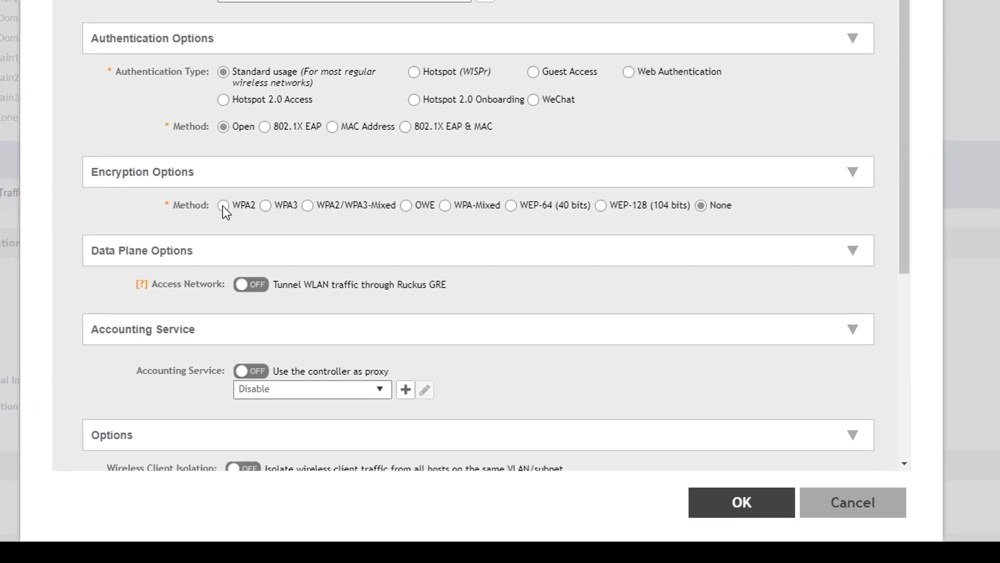
{"action": "left_click", "coordinate": [303, 309]}
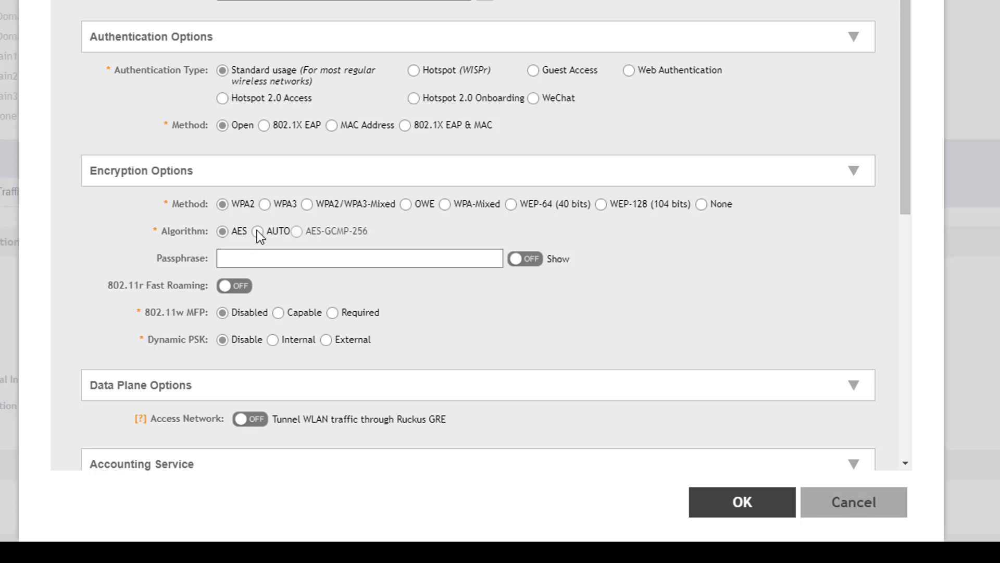
- Compare WPA3, WPA2/WPA3-Mixed, OWE, WPA-Mixed, WEP-64 and WEP-128, then return to WPA2
{"action": "left_click", "coordinate": [266, 204]}
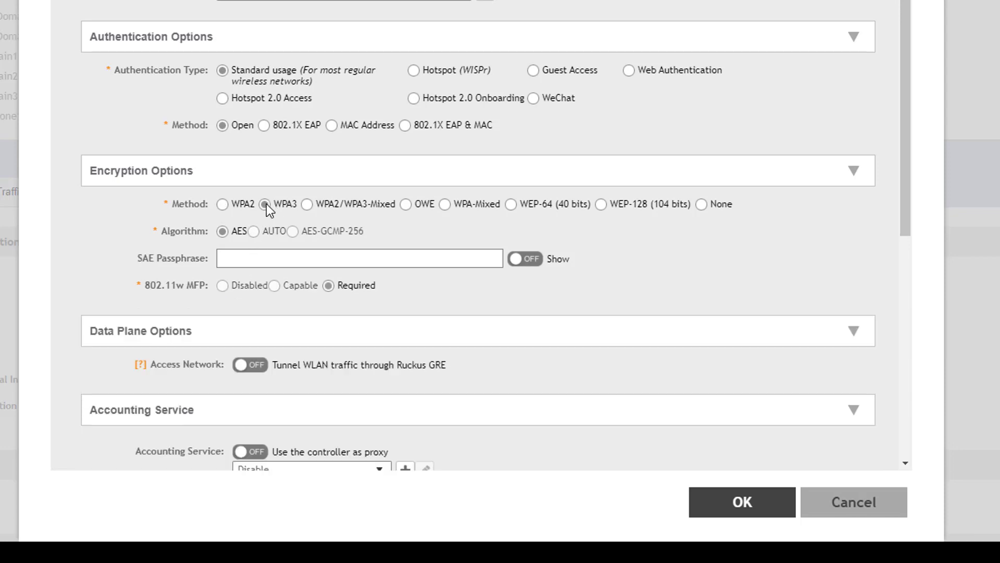
{"action": "left_click", "coordinate": [307, 205]}
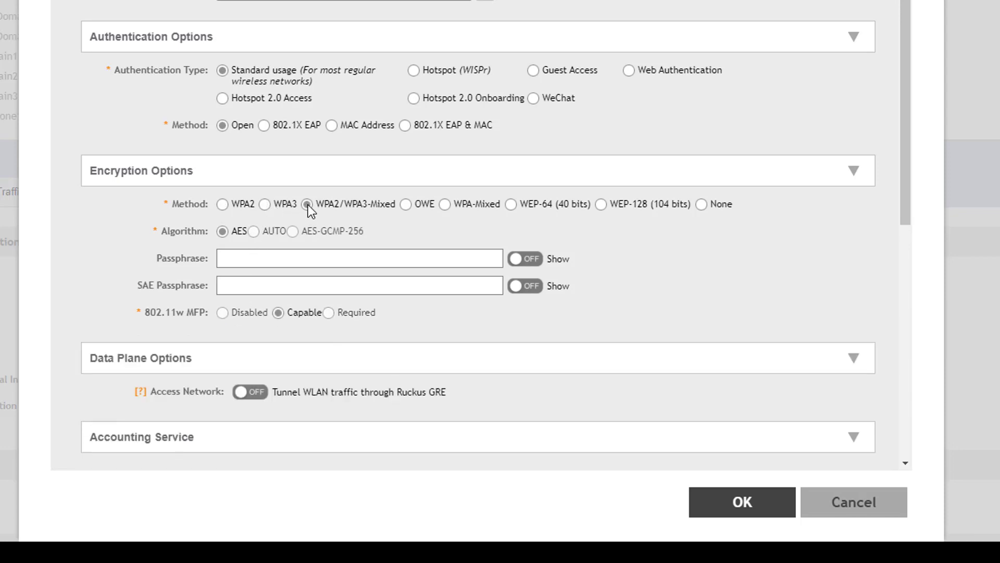
{"action": "left_click", "coordinate": [407, 204]}
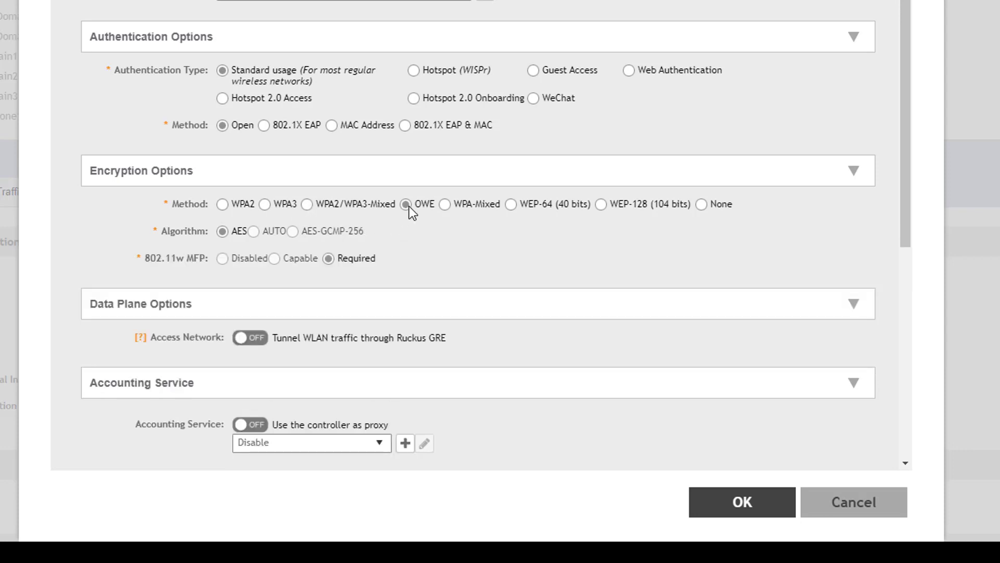
{"action": "left_click", "coordinate": [444, 204]}
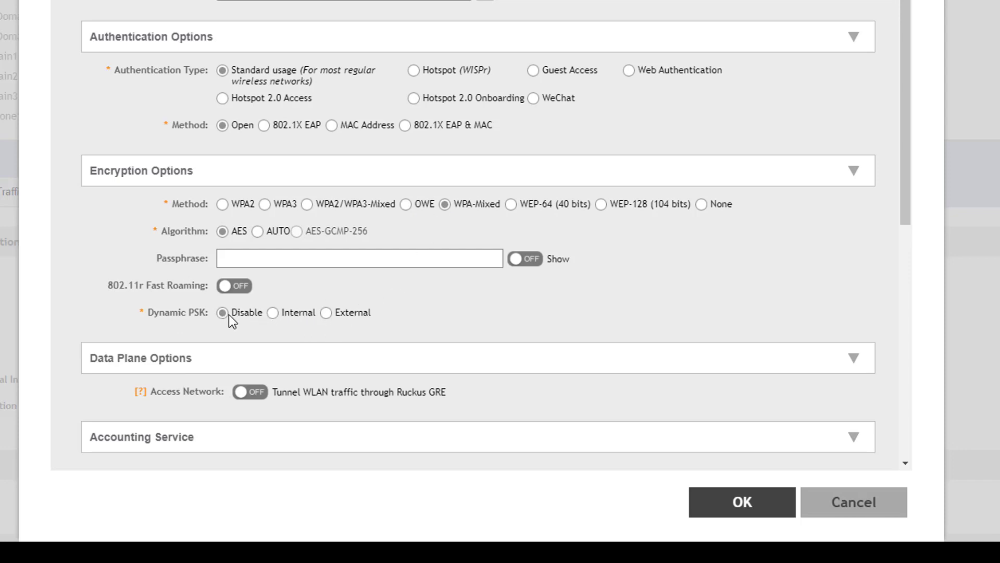
{"action": "left_click", "coordinate": [511, 204]}
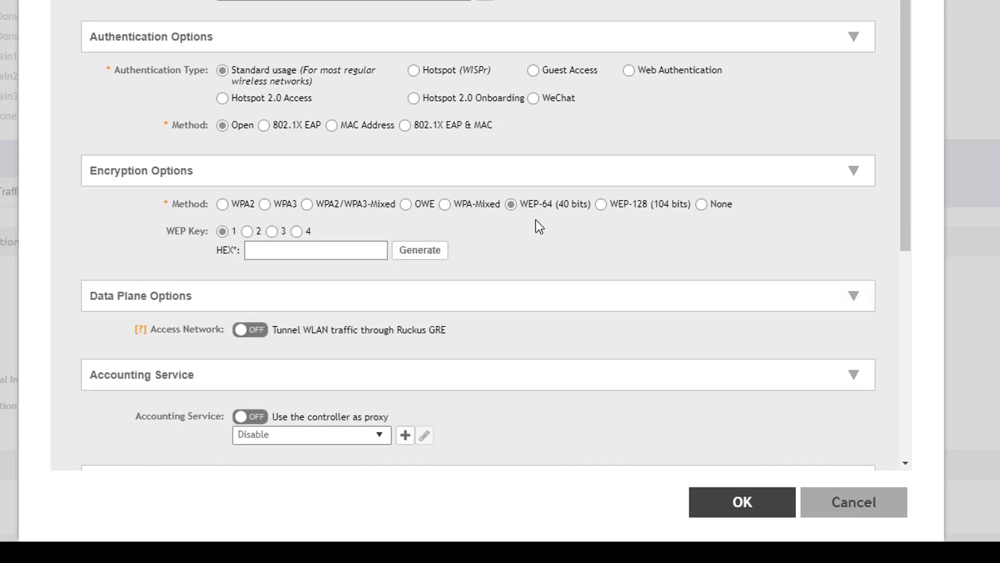
{"action": "left_click", "coordinate": [601, 204]}
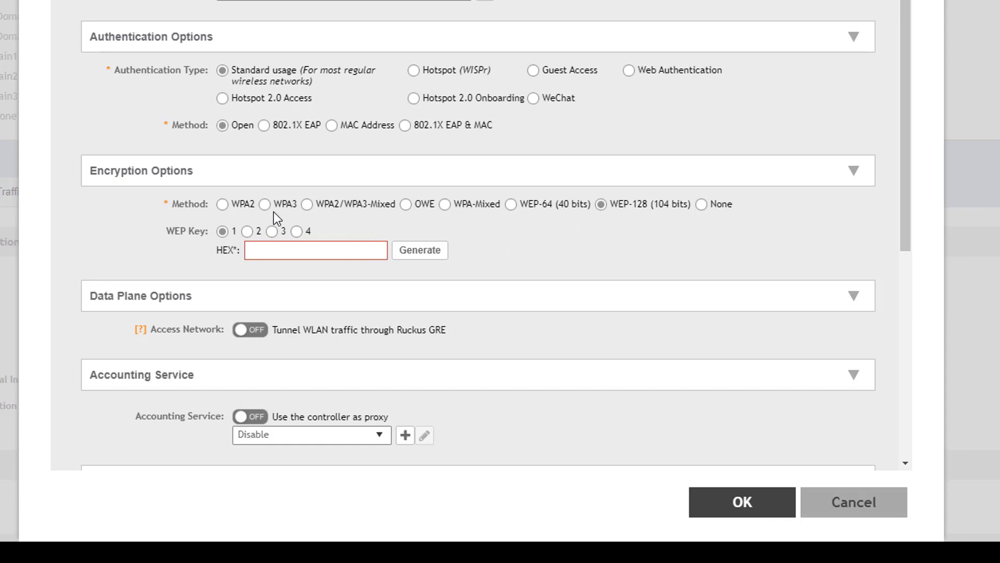
{"action": "left_click", "coordinate": [223, 204]}
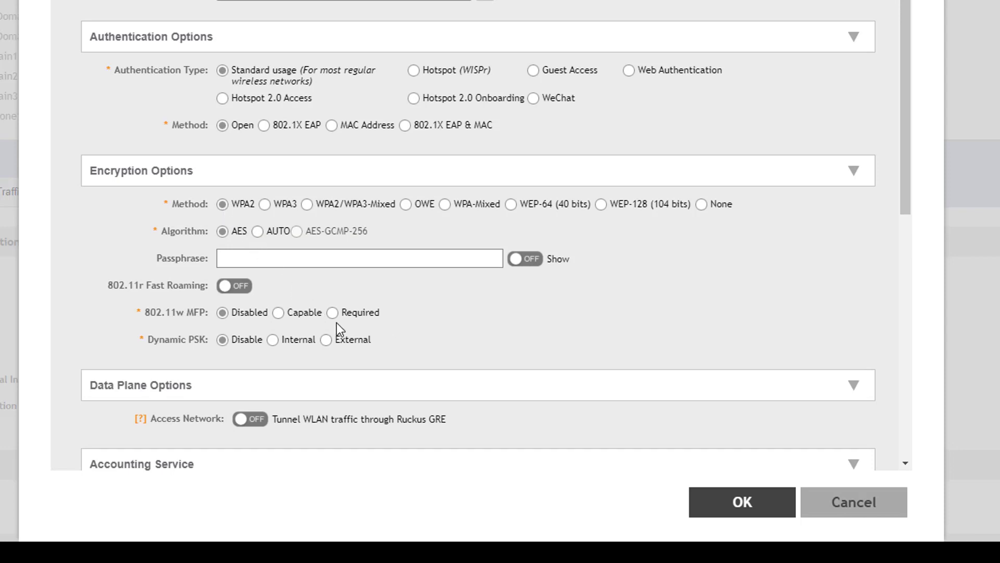
- Turn on internal Dynamic PSK with key length 15 and numbers-only keys
{"action": "left_click", "coordinate": [275, 339]}
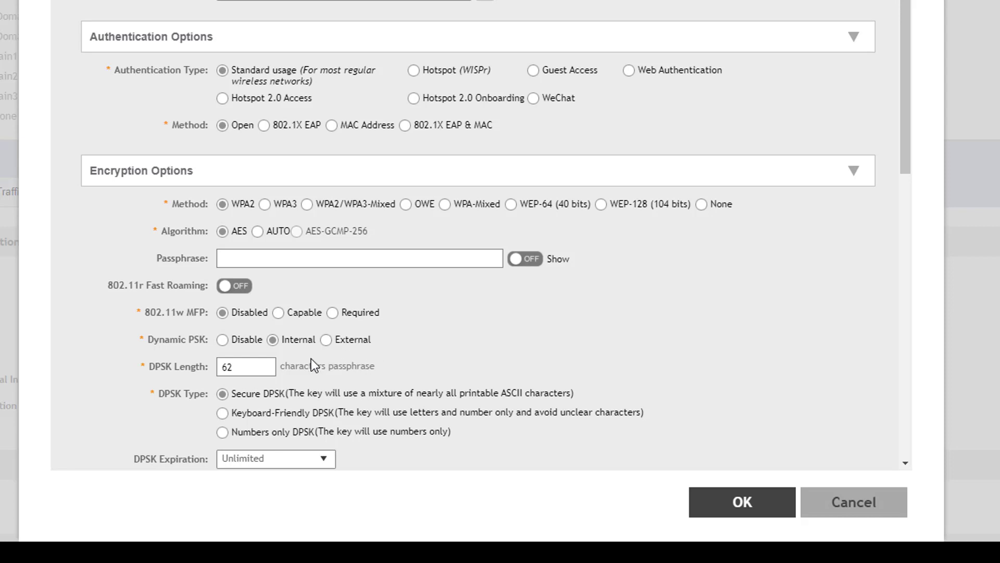
{"action": "left_click_drag", "start_coordinate": [255, 367], "coordinate": [204, 368]}
{"action": "type", "text": "15"}
{"action": "left_click", "coordinate": [223, 431]}
- Make DPSKs expire after 1 week, counted from first use
{"action": "left_click", "coordinate": [325, 461]}
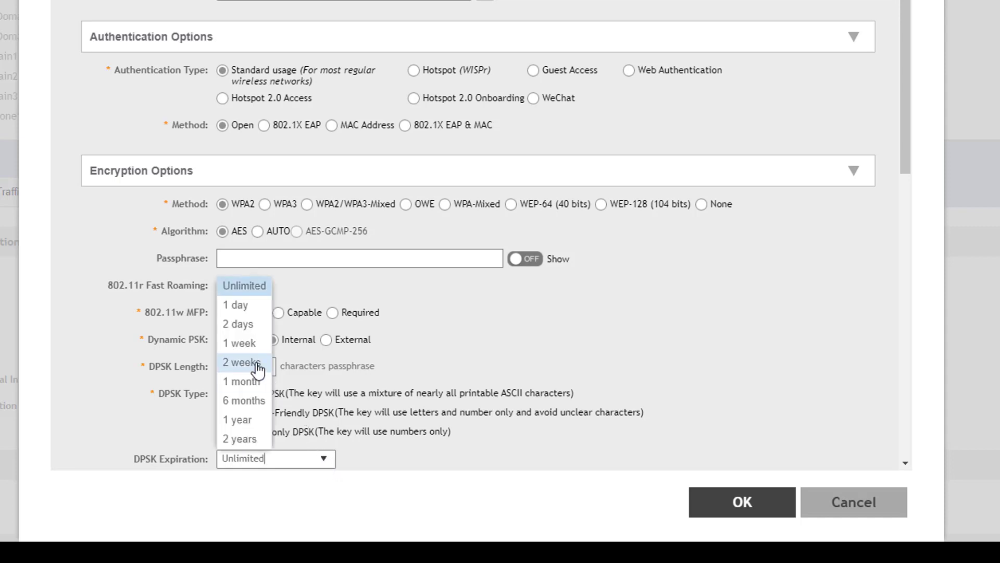
{"action": "left_click", "coordinate": [242, 344]}
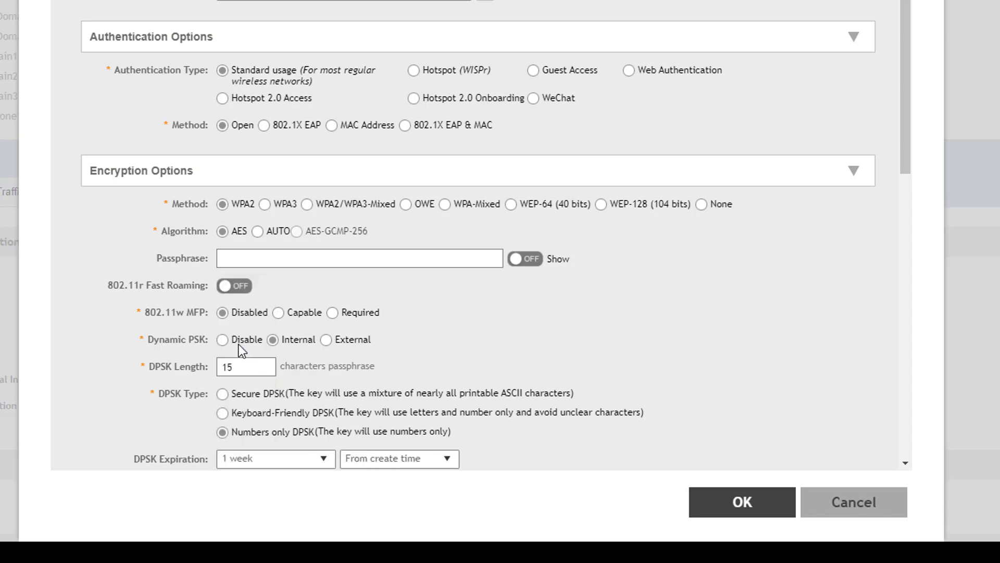
{"action": "scroll", "coordinate": [102, 406], "scroll_direction": "down", "scroll_amount": 3}
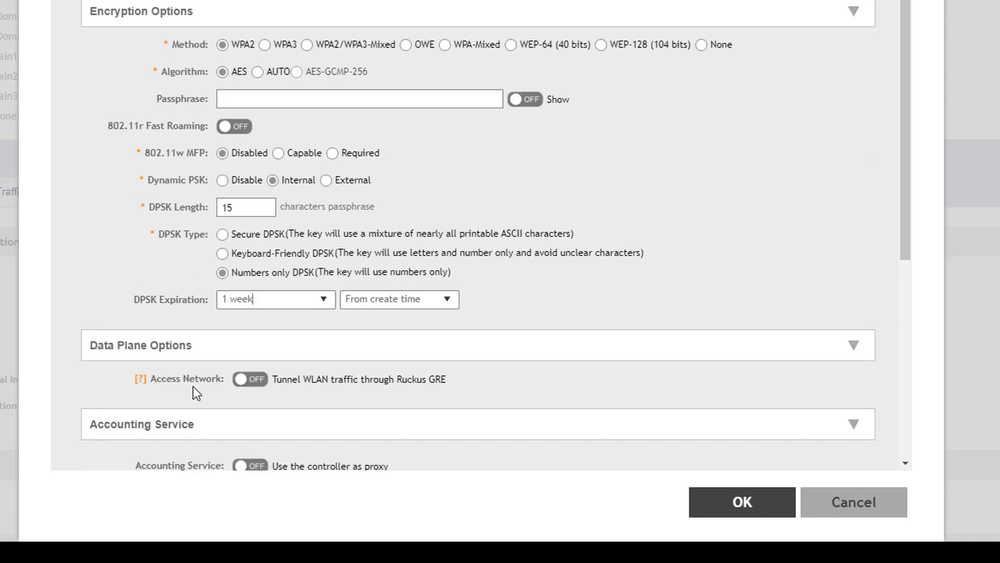
{"action": "left_click", "coordinate": [447, 303]}
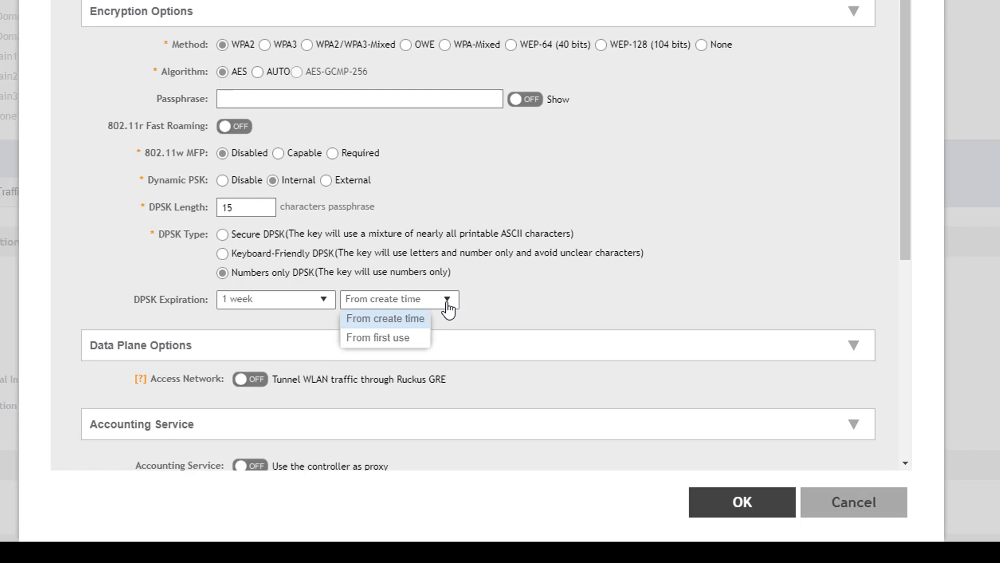
{"action": "left_click", "coordinate": [404, 338]}
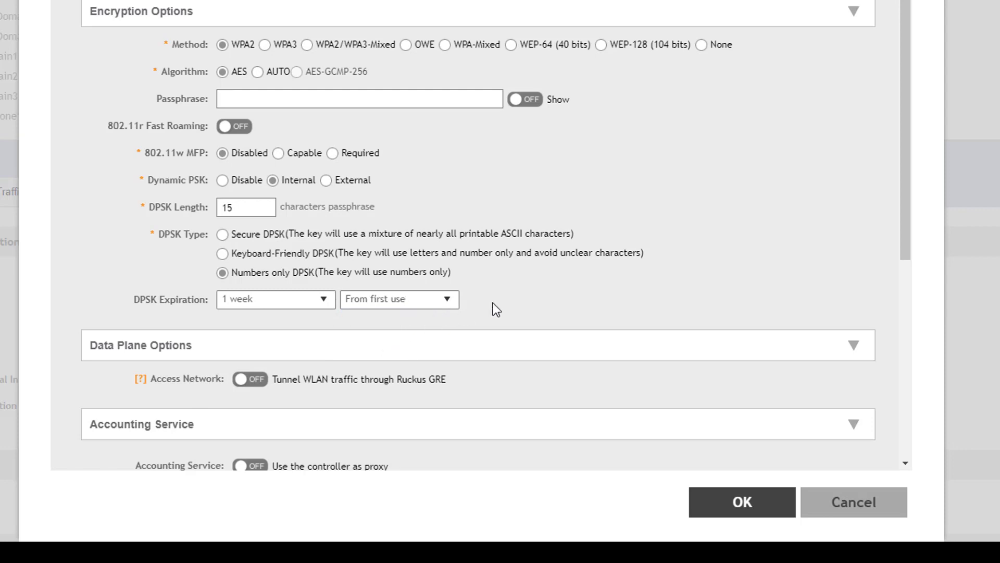
- Enter the WLAN passphrase and save the Partner1DPSK WLAN
{"action": "left_click", "coordinate": [254, 98]}
{"action": "type", "text": "•••••••••••••••••••••••••••••••••••••••••"}
{"action": "left_click", "coordinate": [737, 503]}
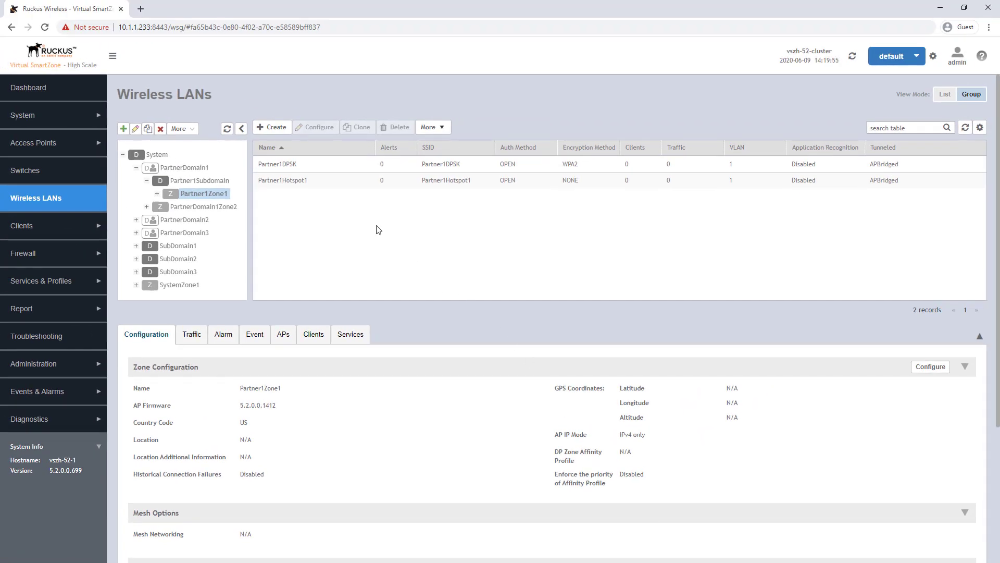
- Check Partner1DPSK's details, then open Dynamic PSK for Partner1Zone1 and start generating DPSKs
{"action": "left_click", "coordinate": [300, 165]}
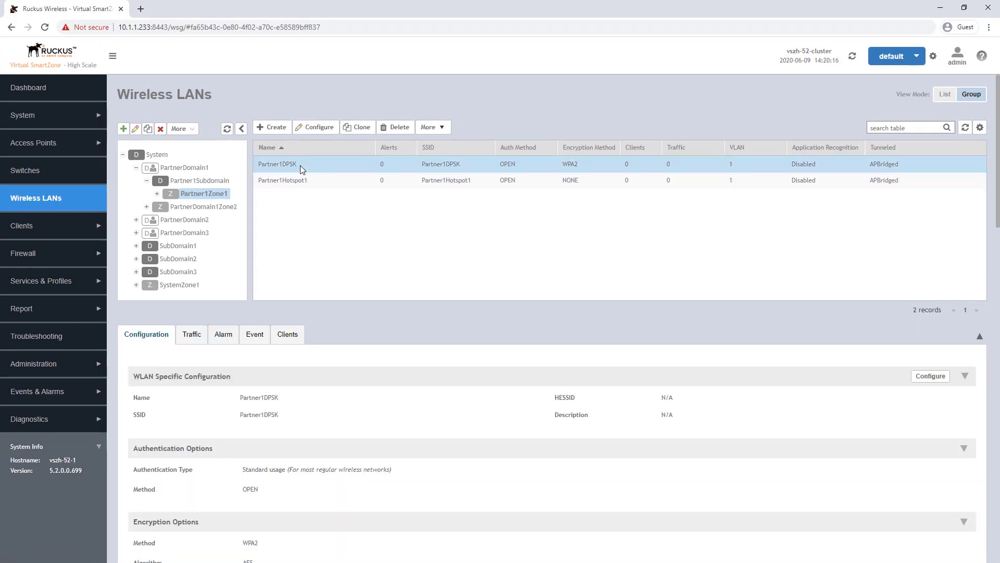
{"action": "left_click", "coordinate": [38, 229]}
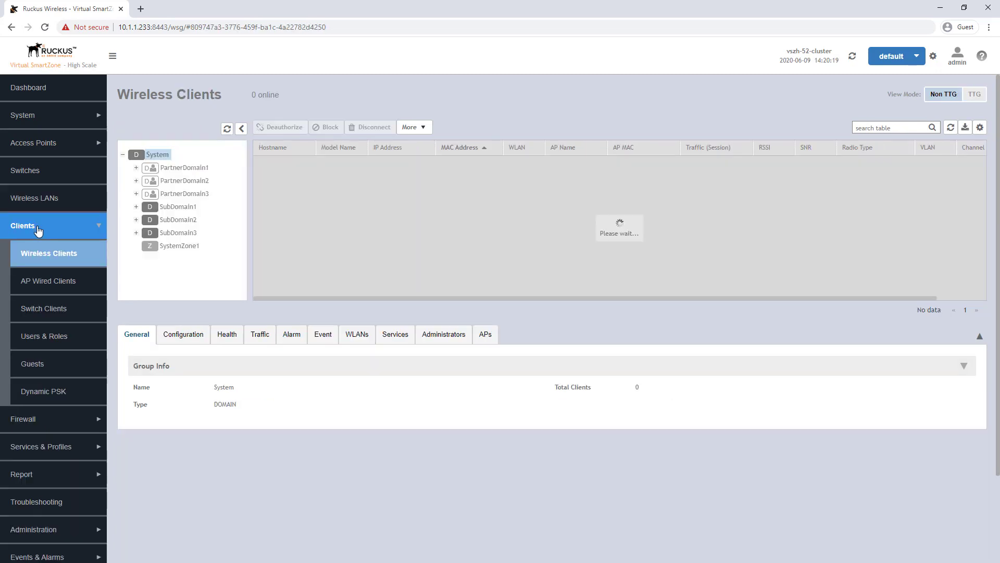
{"action": "left_click", "coordinate": [49, 395]}
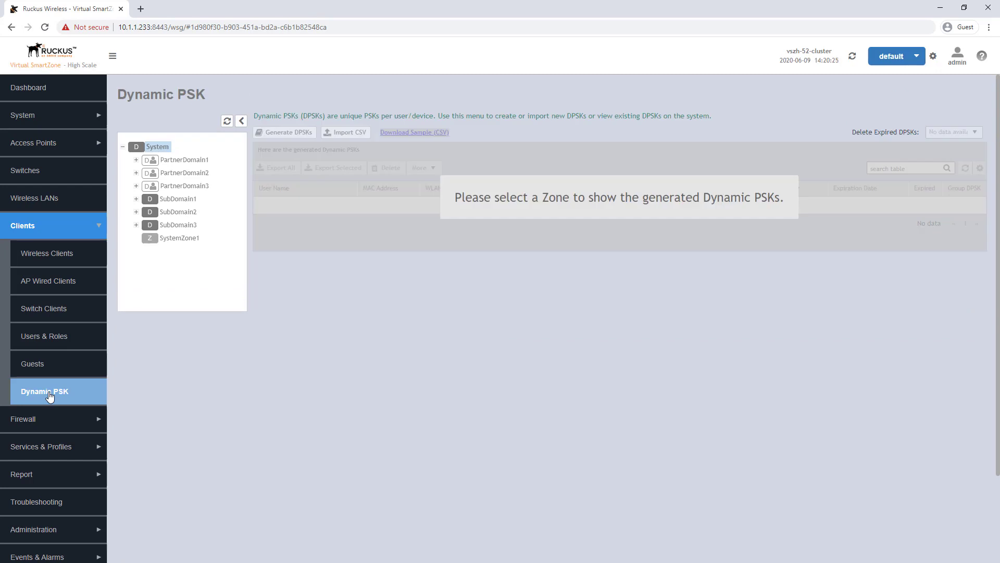
{"action": "left_click", "coordinate": [136, 160]}
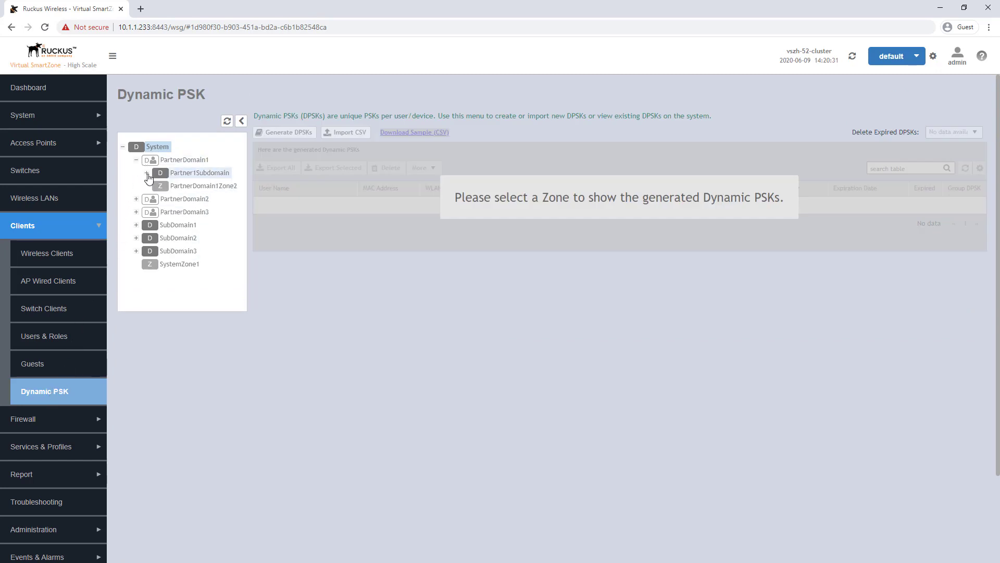
{"action": "left_click", "coordinate": [147, 174]}
{"action": "left_click", "coordinate": [201, 186]}
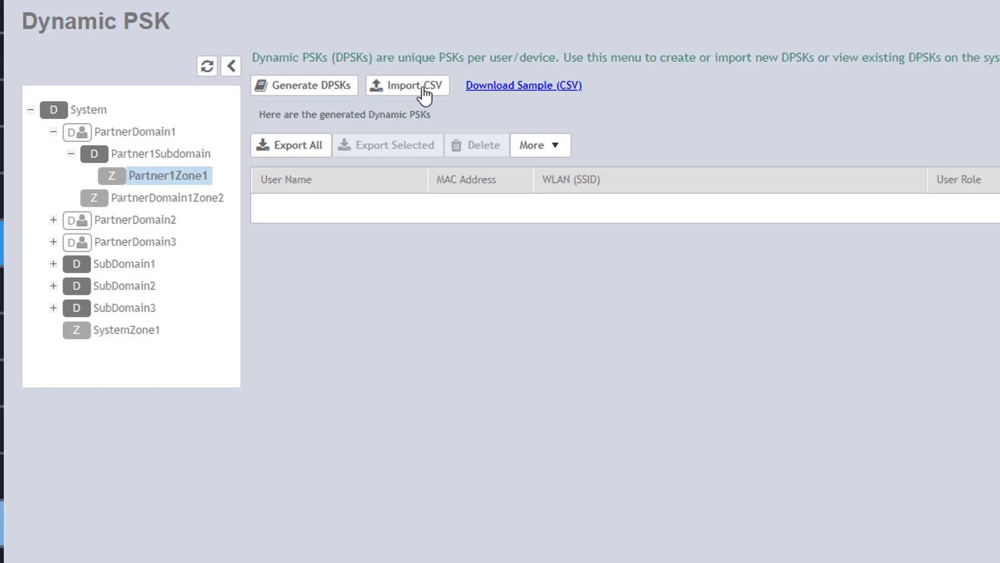
{"action": "left_click", "coordinate": [307, 89]}
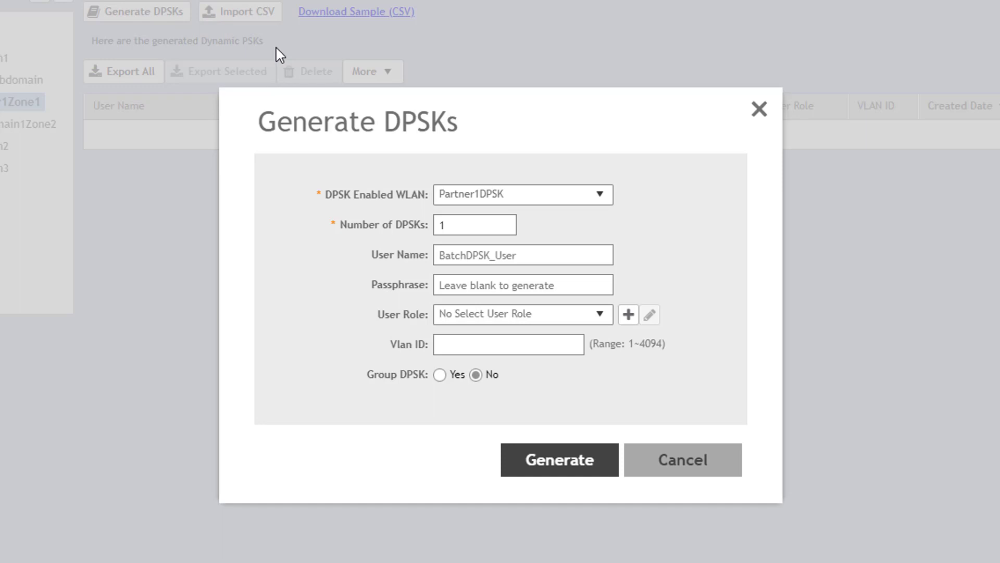
- Target the Partner1DPSK WLAN, request 5 DPSKs, and enter user name prefix 'PartnerDPSKclient'
{"action": "left_click", "coordinate": [606, 198]}
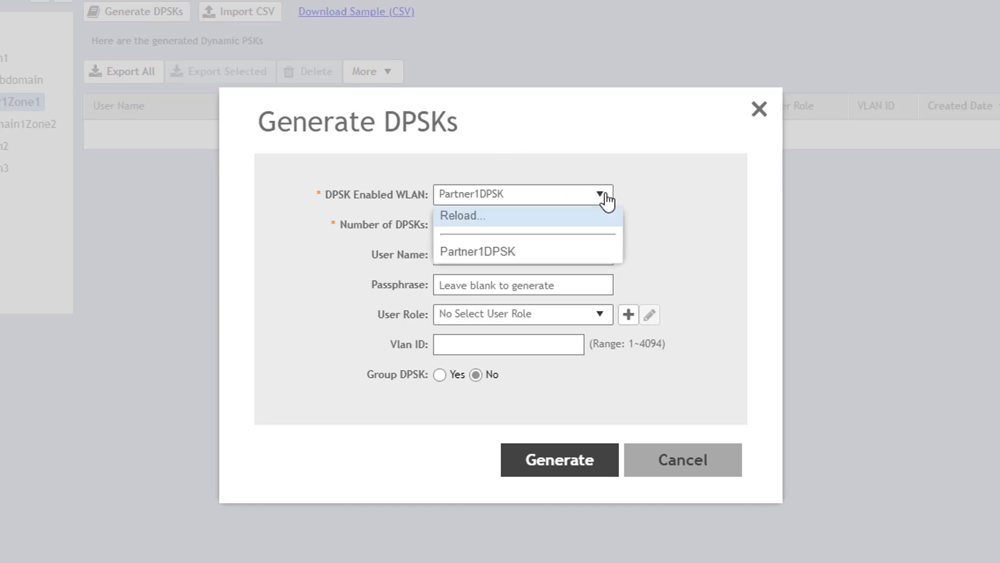
{"action": "left_click", "coordinate": [511, 254]}
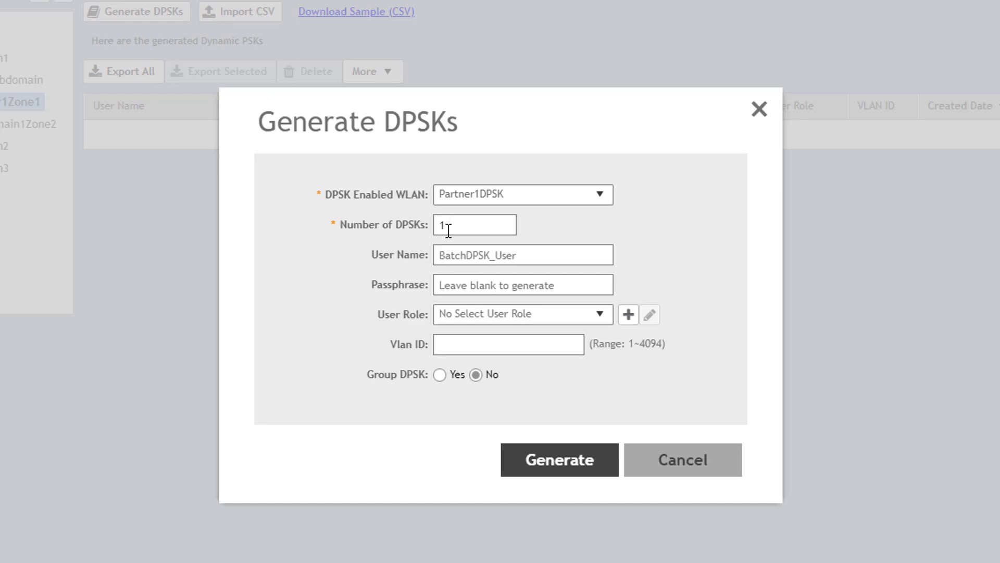
{"action": "left_click_drag", "start_coordinate": [453, 221], "coordinate": [430, 232]}
{"action": "type", "text": "5"}
{"action": "key", "text": "Tab"}
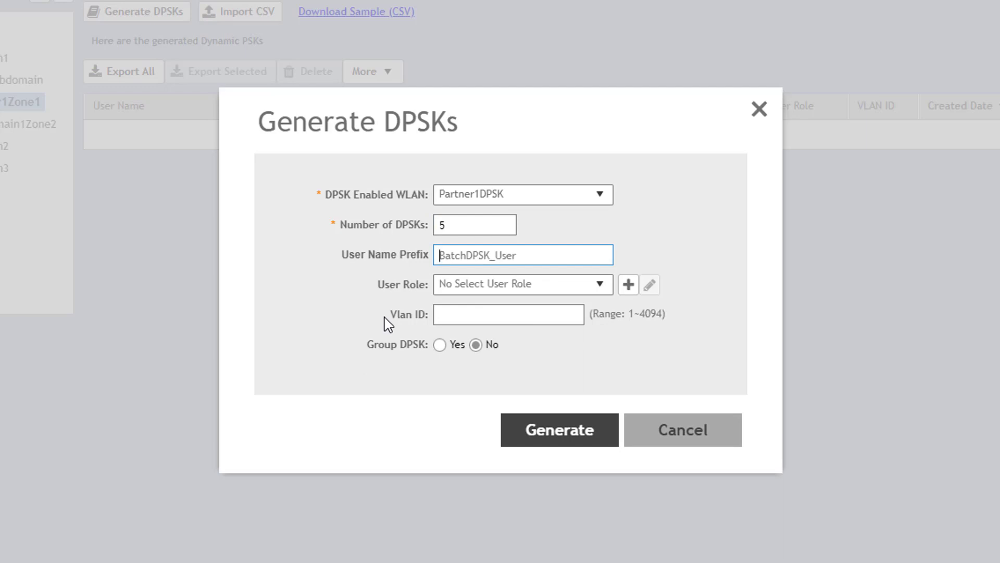
{"action": "type", "text": "PartnerDPSK"}
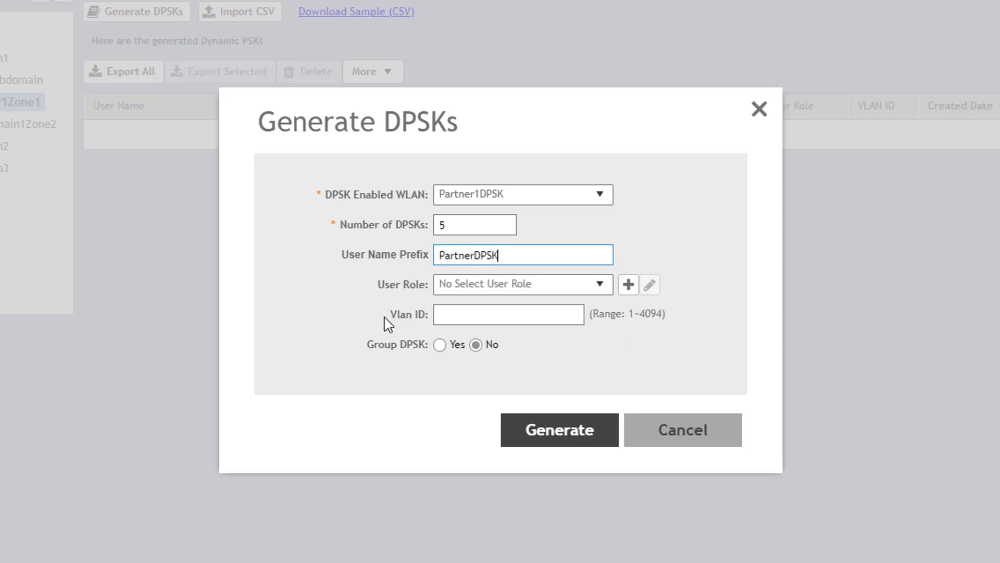
{"action": "type", "text": "client"}
{"action": "left_click", "coordinate": [476, 255]}
{"action": "type", "text": "1"}
{"action": "left_click", "coordinate": [461, 308]}
{"action": "left_click", "coordinate": [442, 345]}
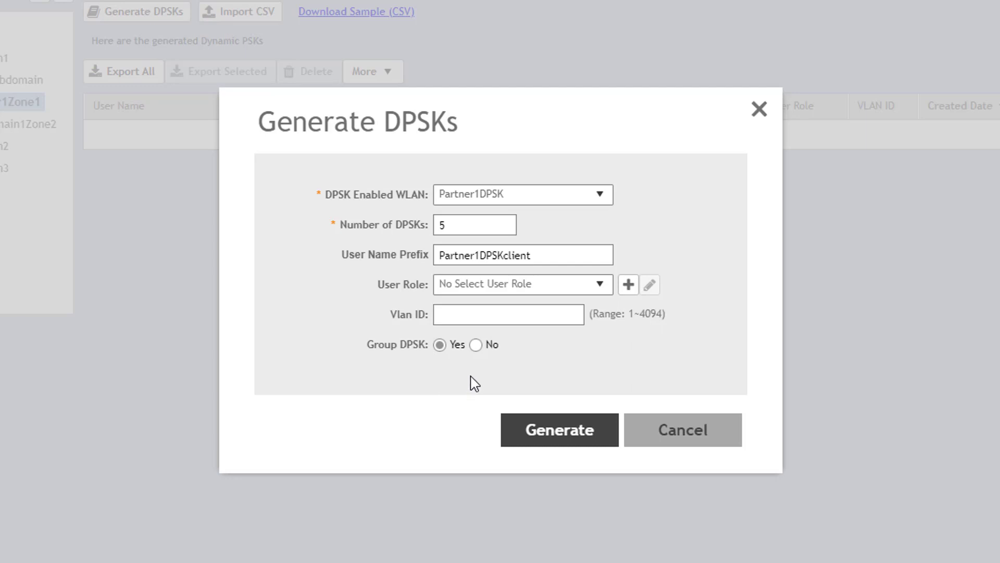
{"action": "left_click", "coordinate": [476, 345]}
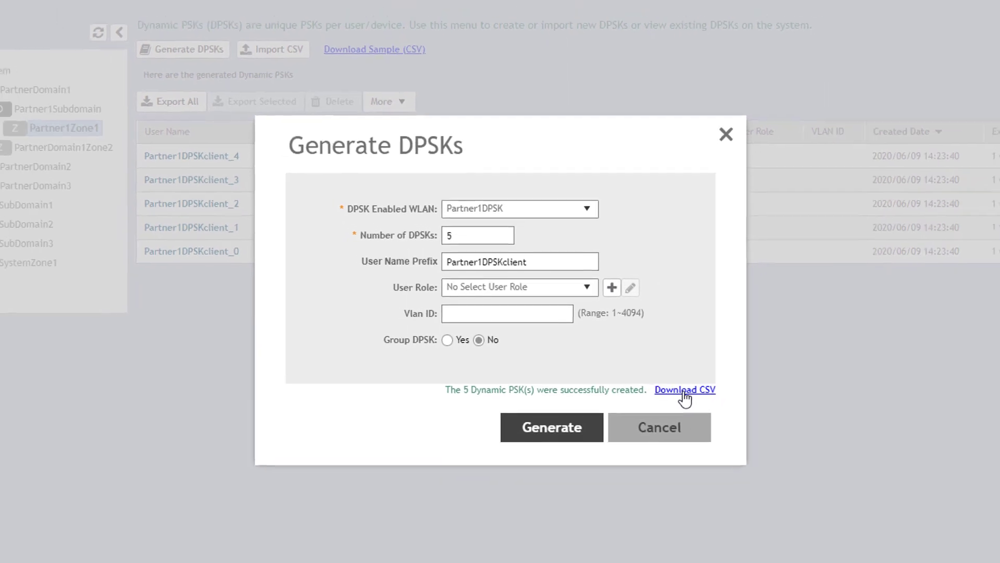
- Download the generated DPSKs as CSV and open dpsk_20200609142355.csv
{"action": "left_click", "coordinate": [703, 399]}
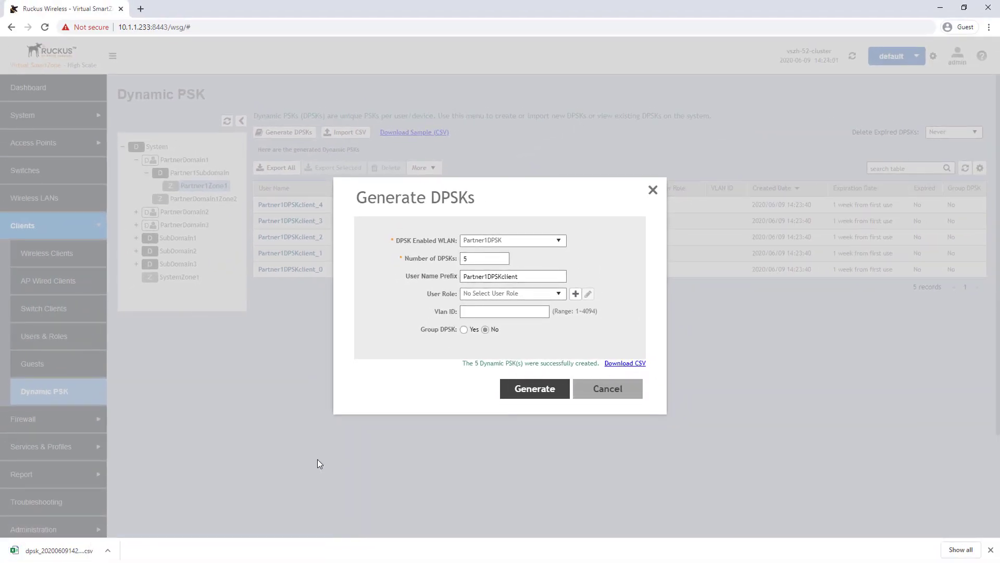
{"action": "left_click", "coordinate": [103, 544]}
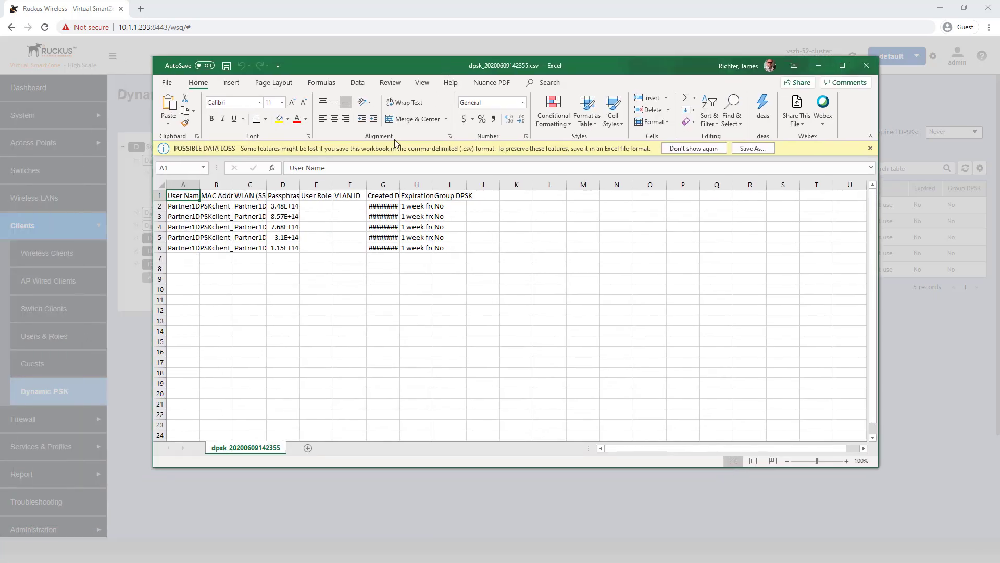
- Widen column G to show the dates, review passphrases D2–D6, and minimize Excel
{"action": "left_click_drag", "start_coordinate": [399, 185], "coordinate": [518, 185]}
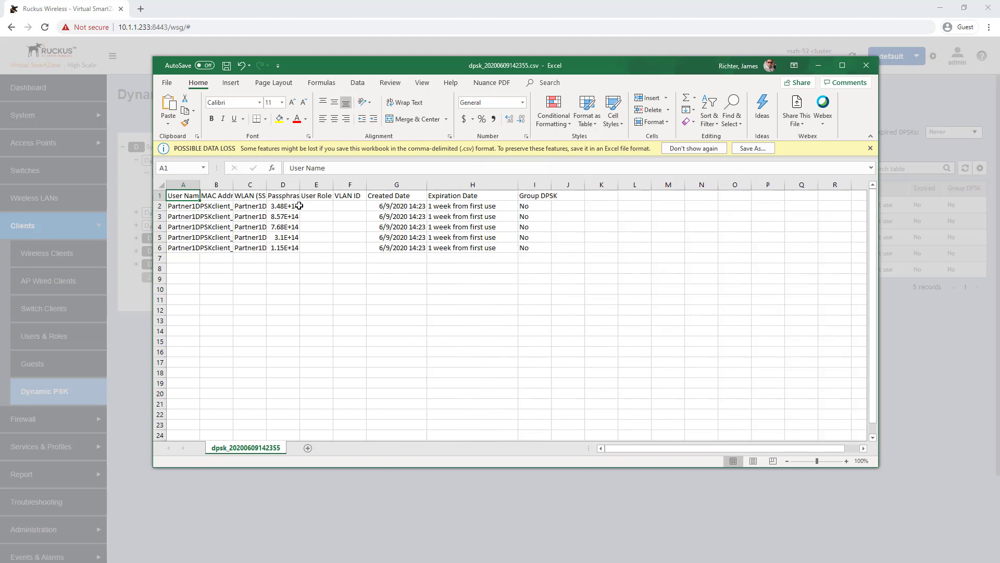
{"action": "left_click", "coordinate": [281, 207]}
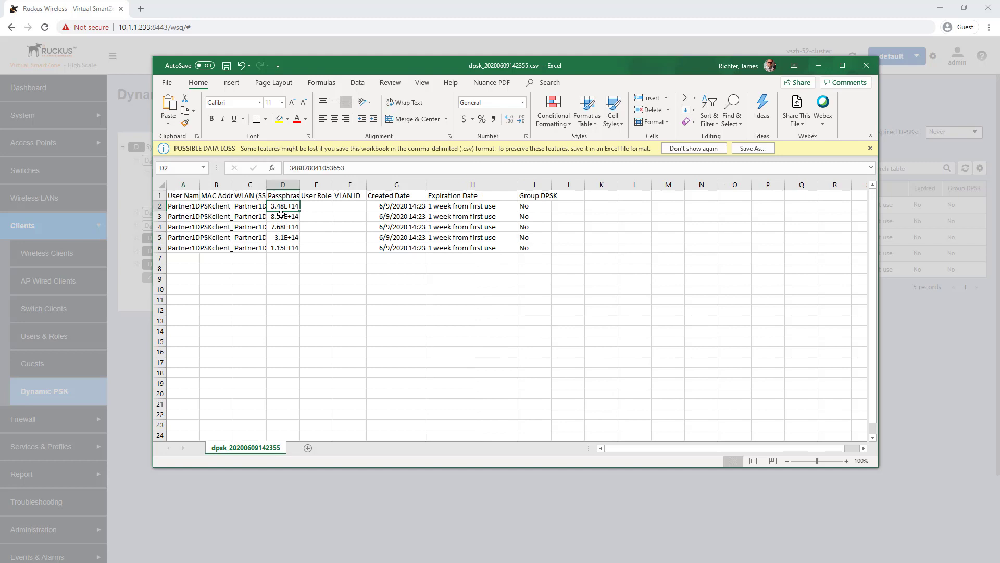
{"action": "left_click", "coordinate": [281, 217]}
{"action": "left_click", "coordinate": [282, 227]}
{"action": "left_click", "coordinate": [281, 238]}
{"action": "left_click", "coordinate": [281, 248]}
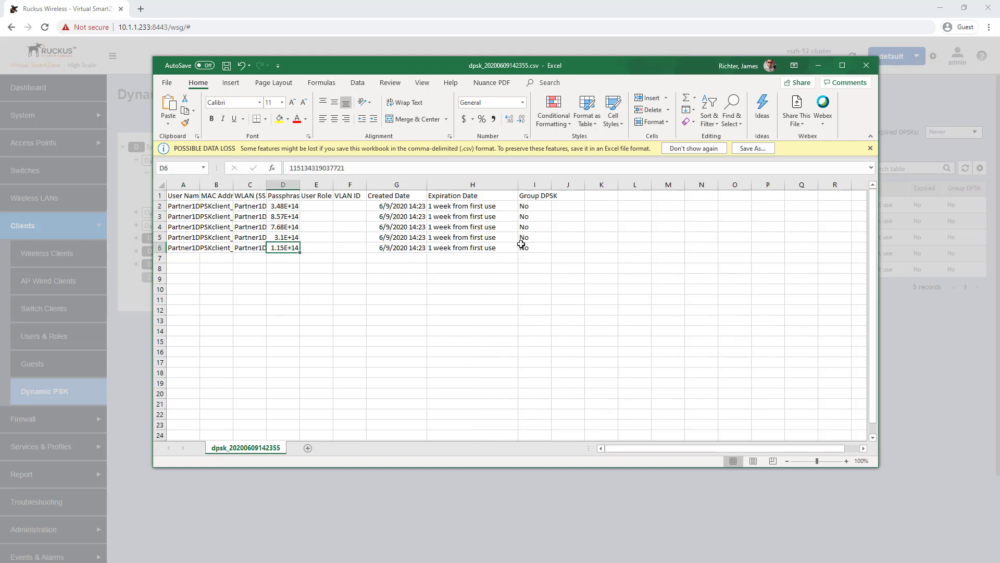
{"action": "left_click", "coordinate": [820, 71]}
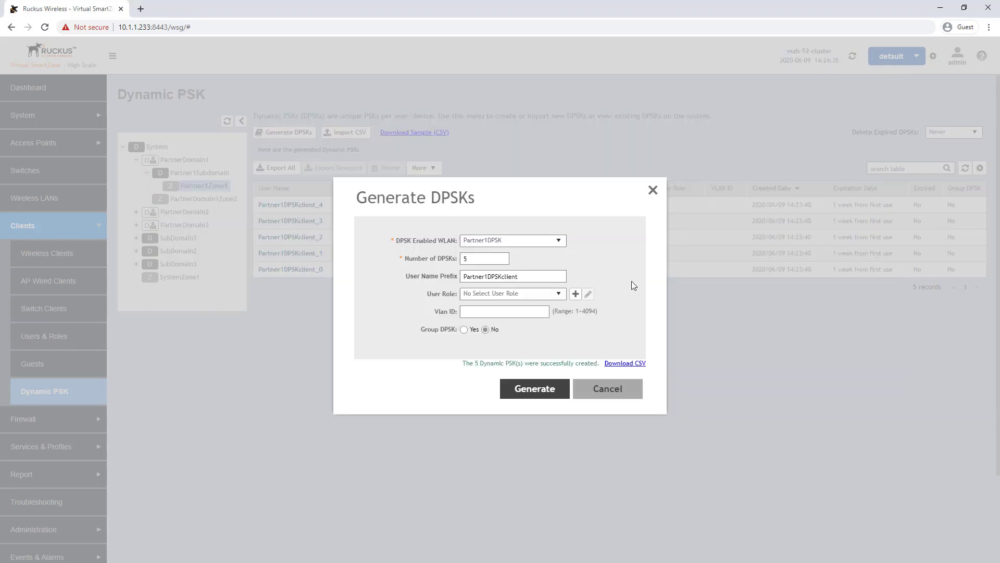
- Cancel the Generate DPSKs form and rename Partner1DPSKclient_4 to 'John-doe-client1'
{"action": "left_click", "coordinate": [610, 391]}
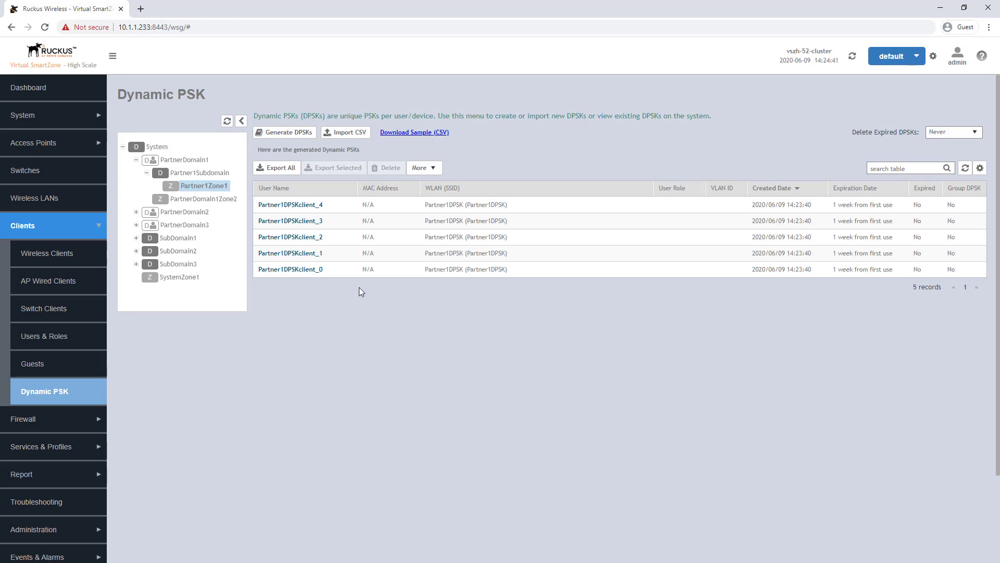
{"action": "double_click", "coordinate": [300, 205]}
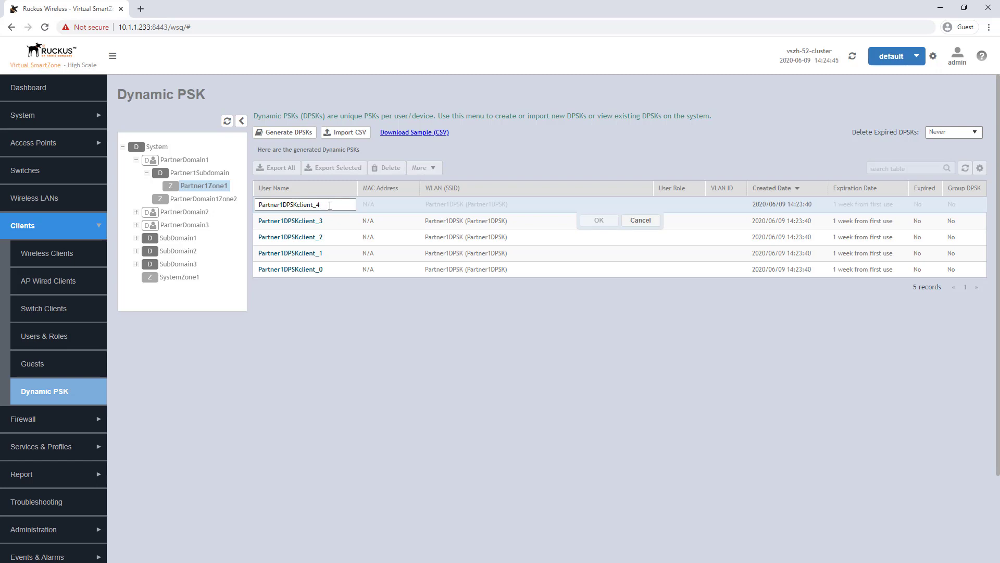
{"action": "left_click_drag", "start_coordinate": [327, 205], "coordinate": [254, 207]}
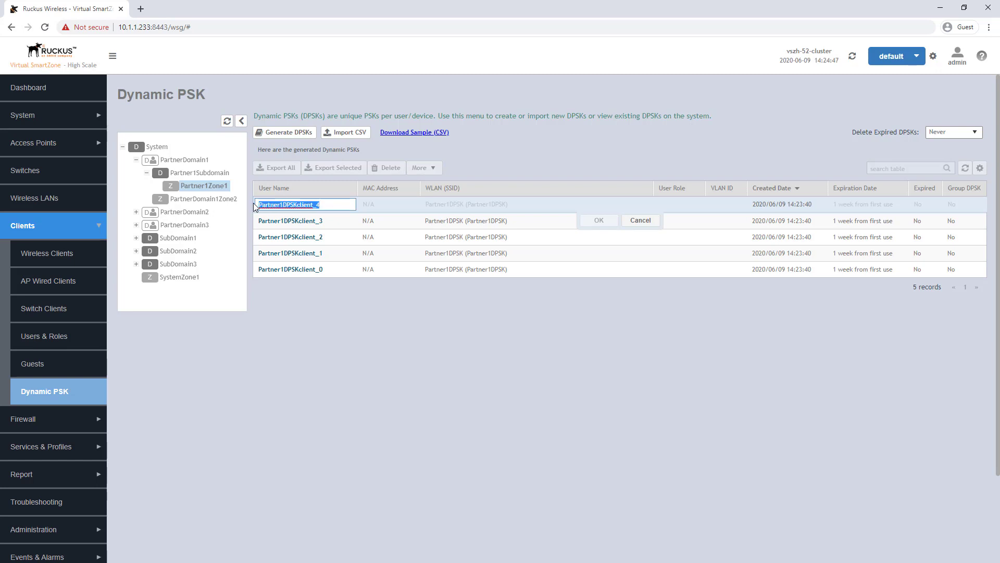
{"action": "type", "text": "John-"}
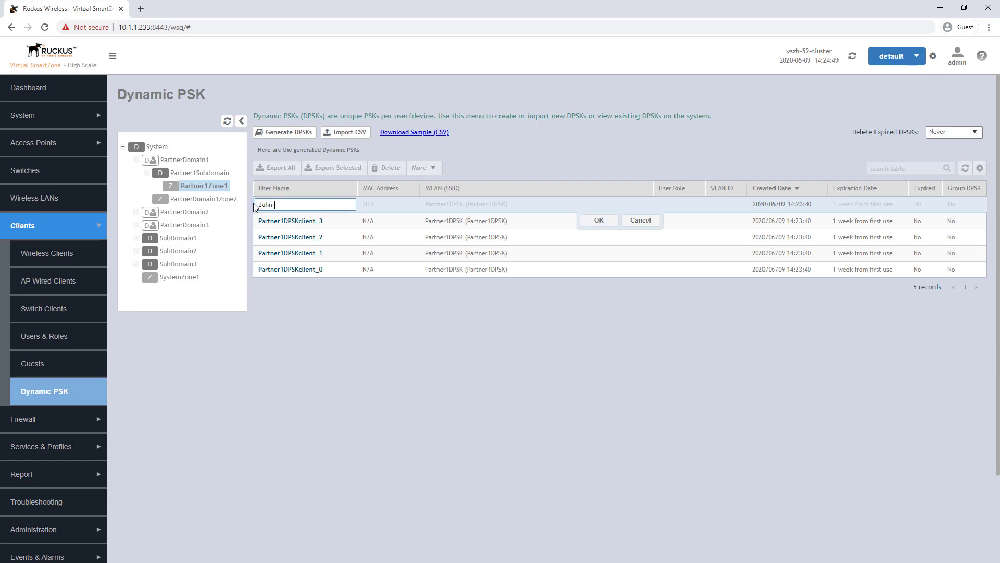
{"action": "type", "text": "doe-client1"}
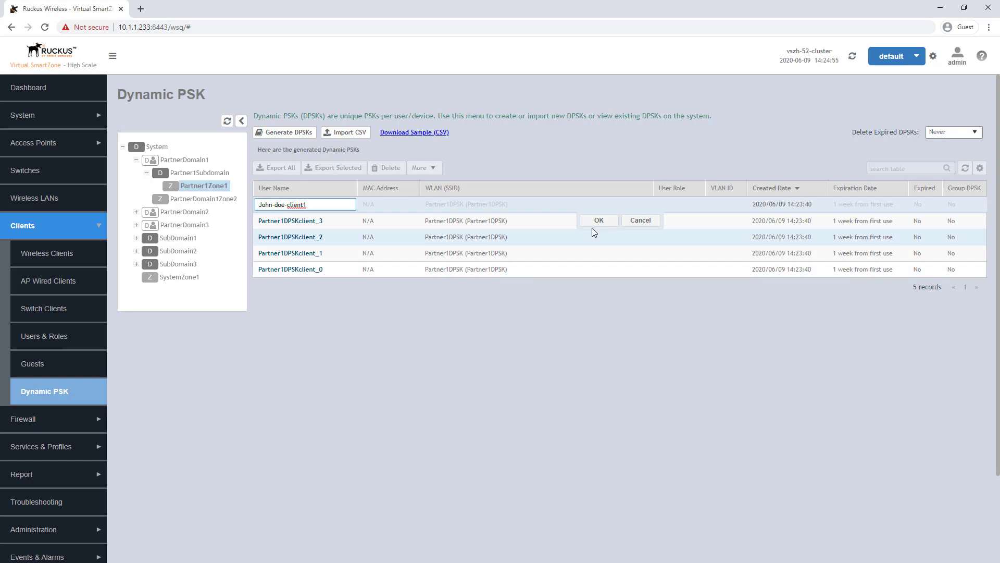
{"action": "left_click", "coordinate": [597, 223]}
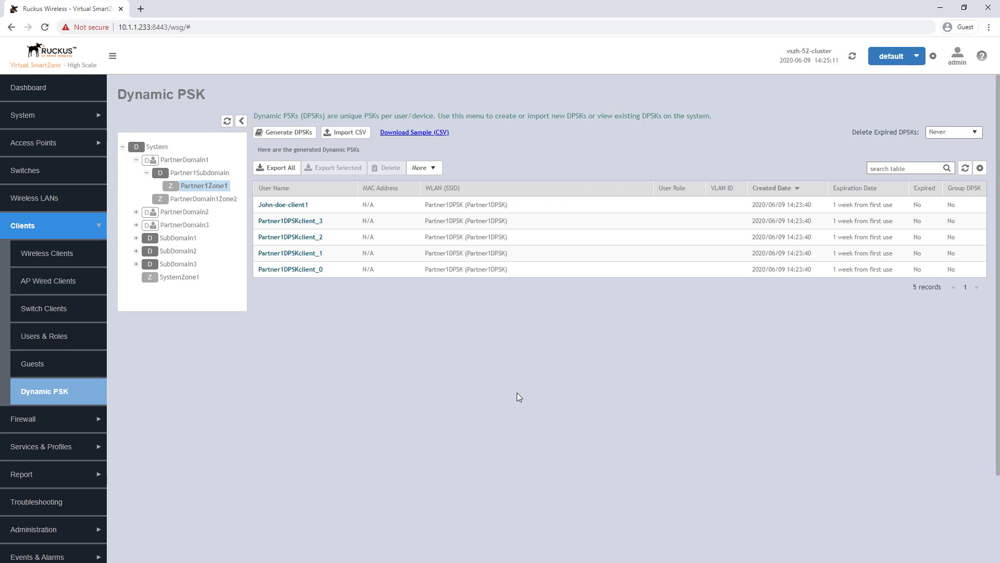
- Select all five DPSKs, John-doe-client1 included, and export them to CSV
{"action": "left_click", "coordinate": [356, 206]}
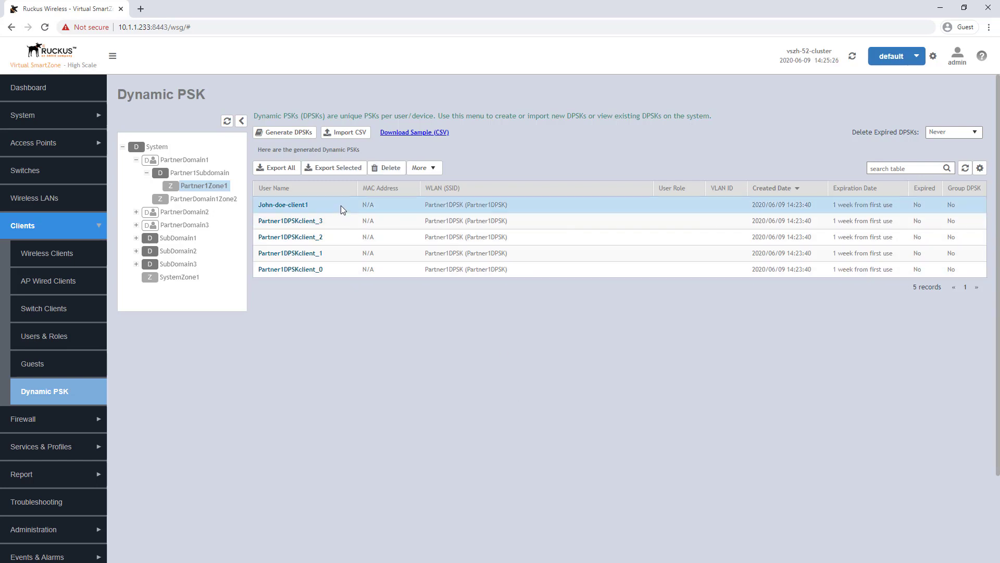
{"action": "left_click", "coordinate": [358, 272], "text": "shift"}
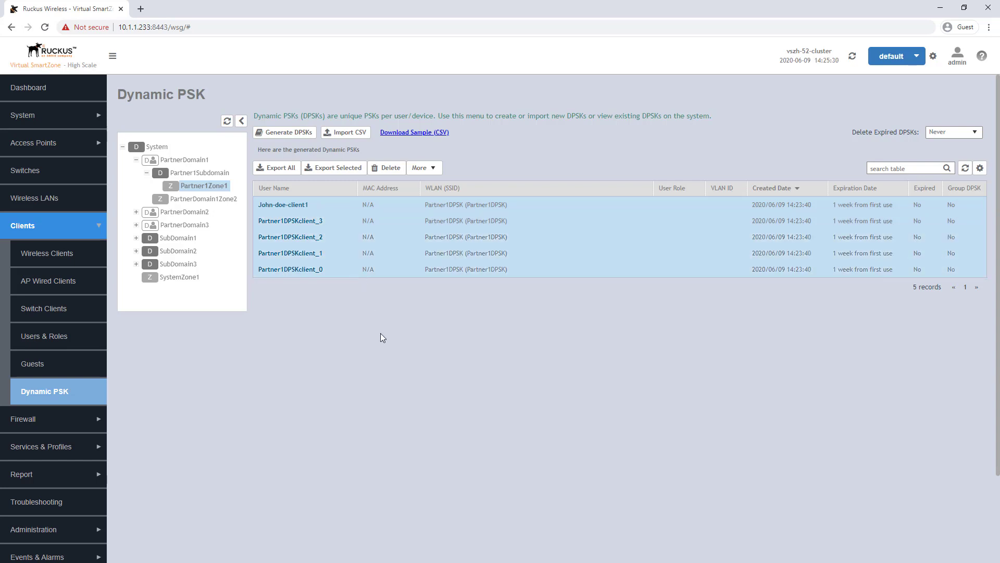
{"action": "left_click", "coordinate": [336, 168]}
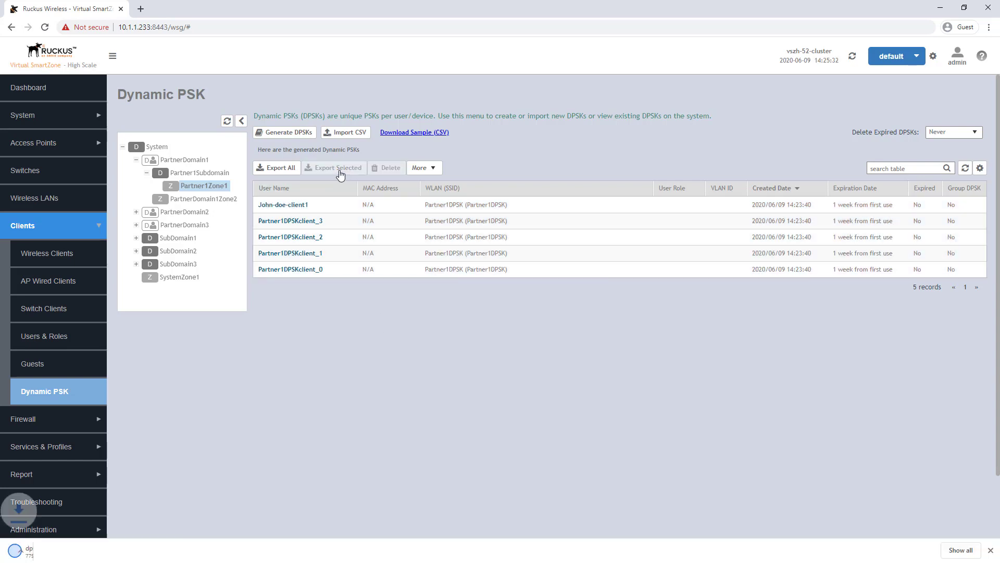
- View dpsk_20200609142533.csv in Excel, then put away both DPSK workbooks
{"action": "left_click", "coordinate": [83, 549]}
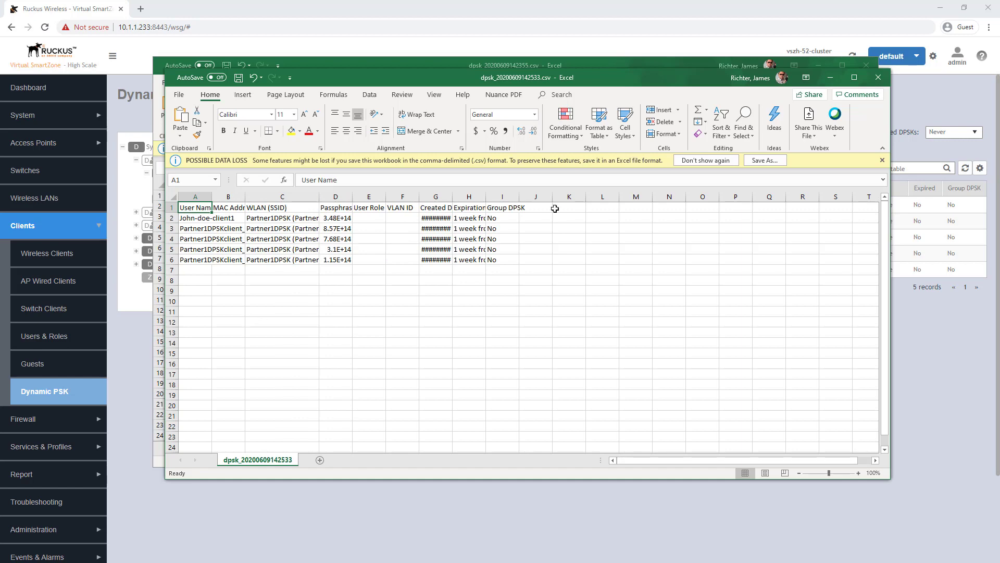
{"action": "left_click", "coordinate": [824, 78]}
{"action": "left_click", "coordinate": [818, 66]}
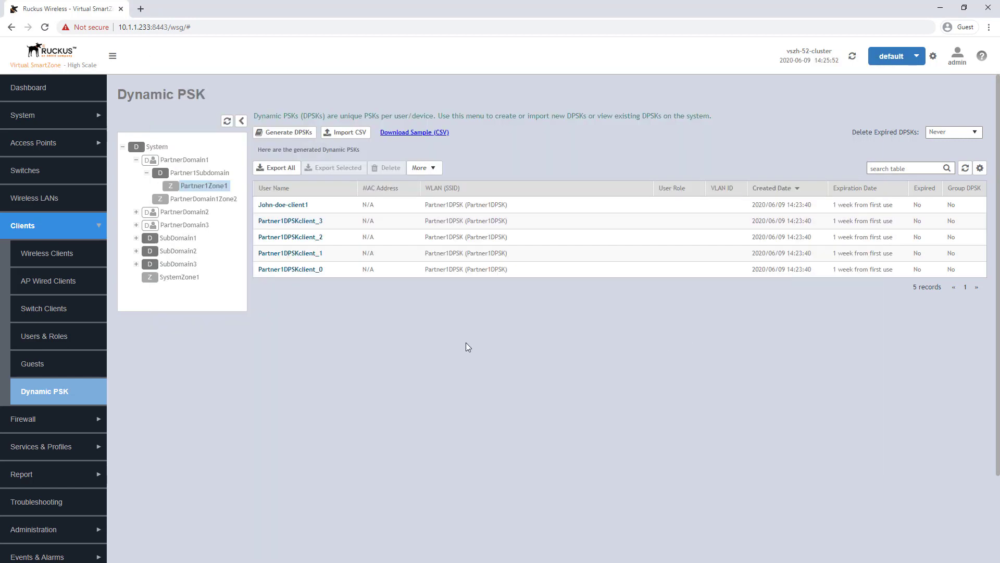
- Delete the John-doe-client1 DPSK, leaving Partner1DPSKclient_0 through _3, and glance at the More options
{"action": "left_click", "coordinate": [375, 208]}
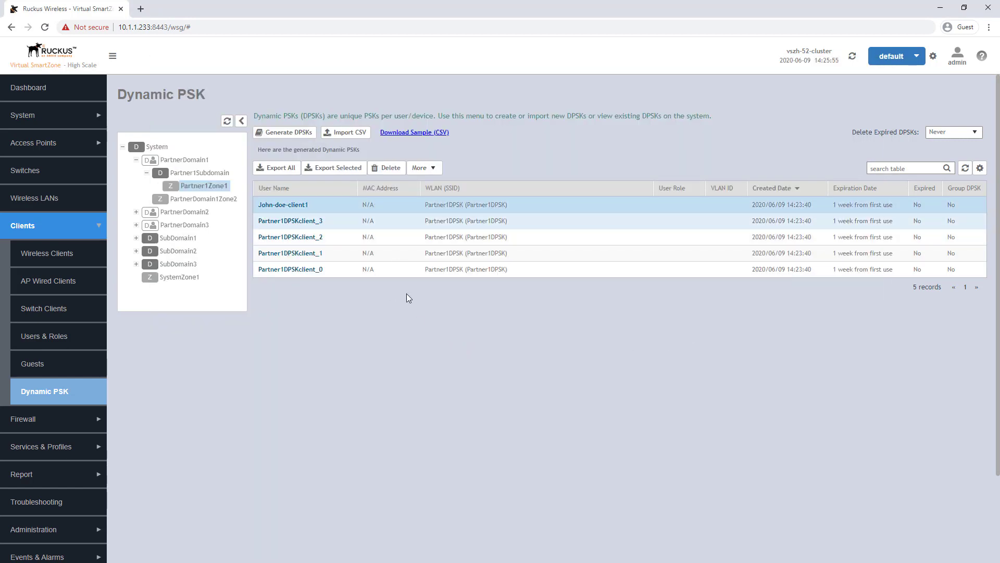
{"action": "left_click", "coordinate": [392, 169]}
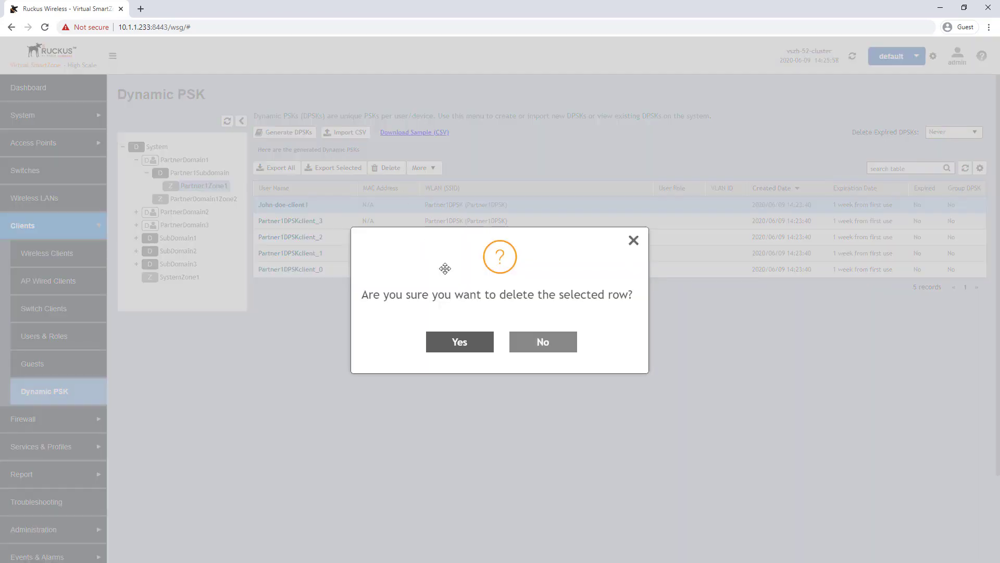
{"action": "left_click", "coordinate": [460, 348]}
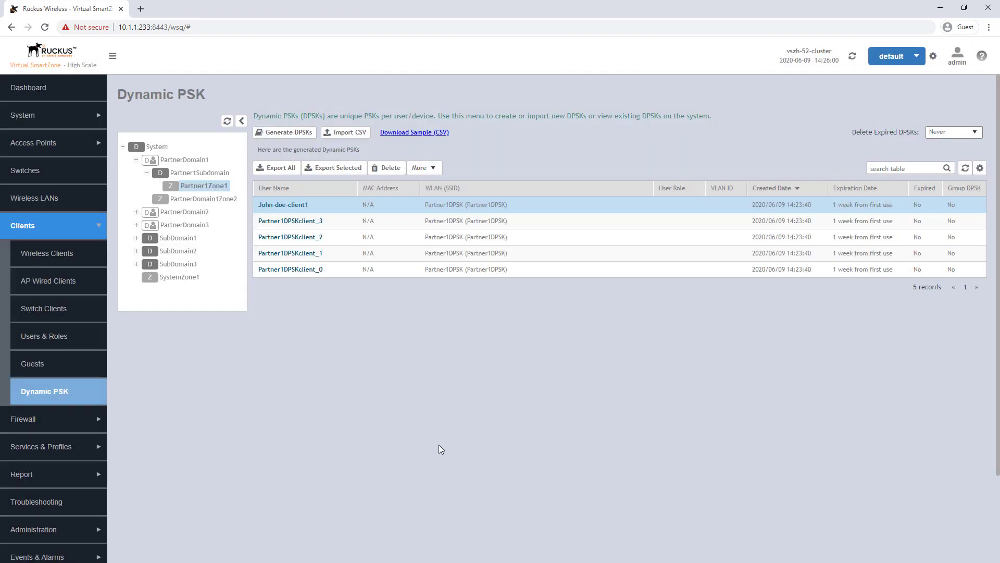
{"action": "left_click", "coordinate": [435, 167]}
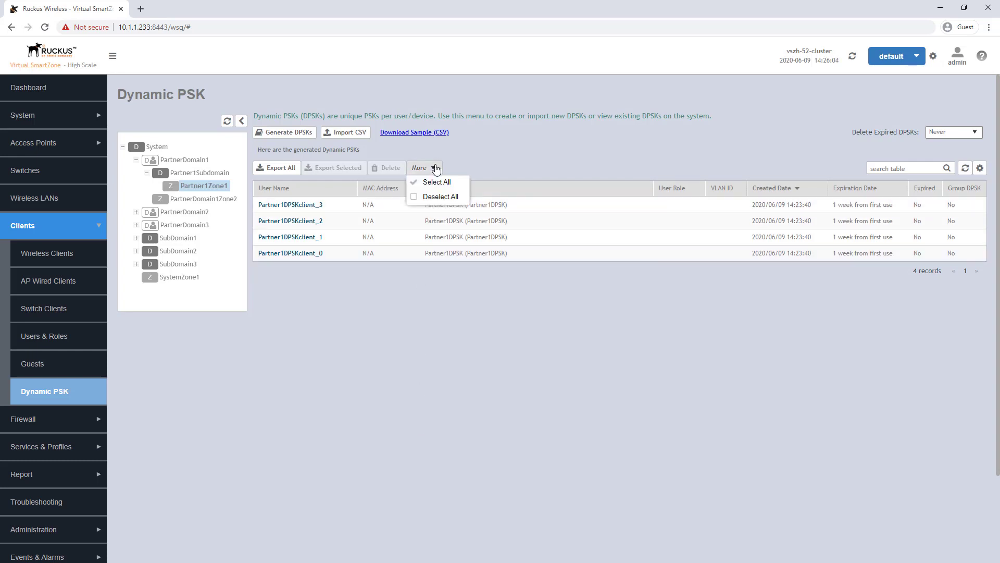
{"action": "left_click", "coordinate": [436, 168]}
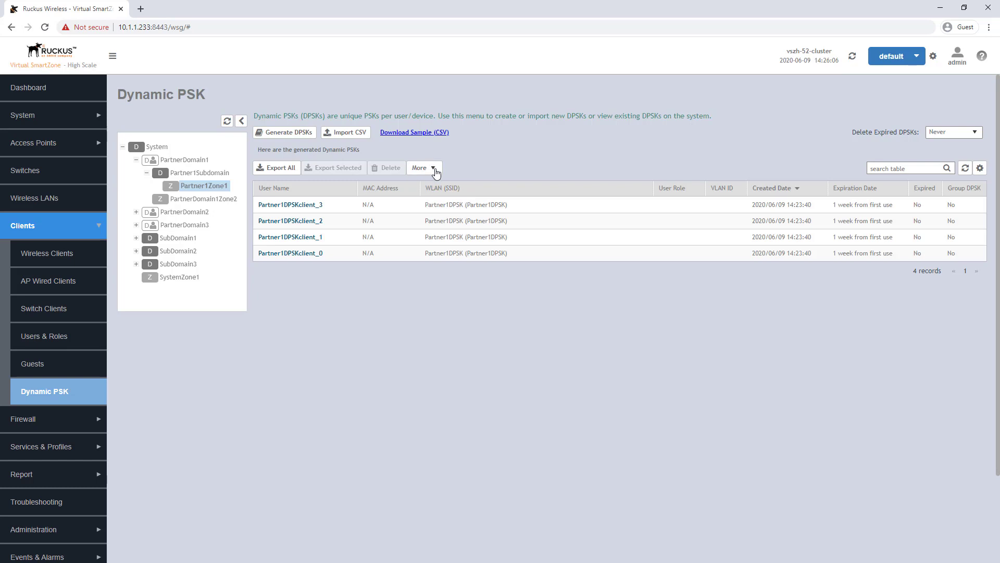